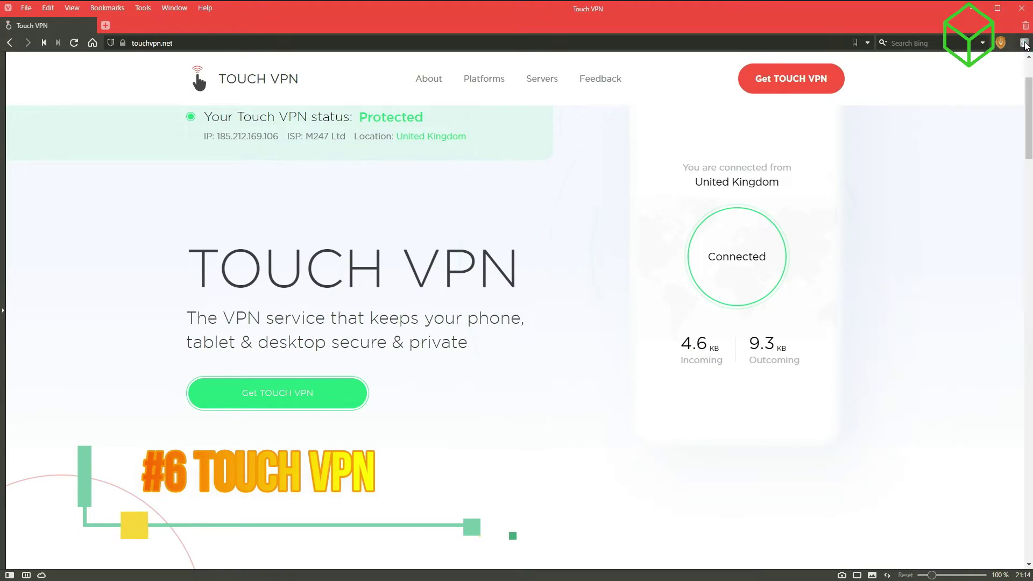
pyautogui.scroll(-5, 437, 210)
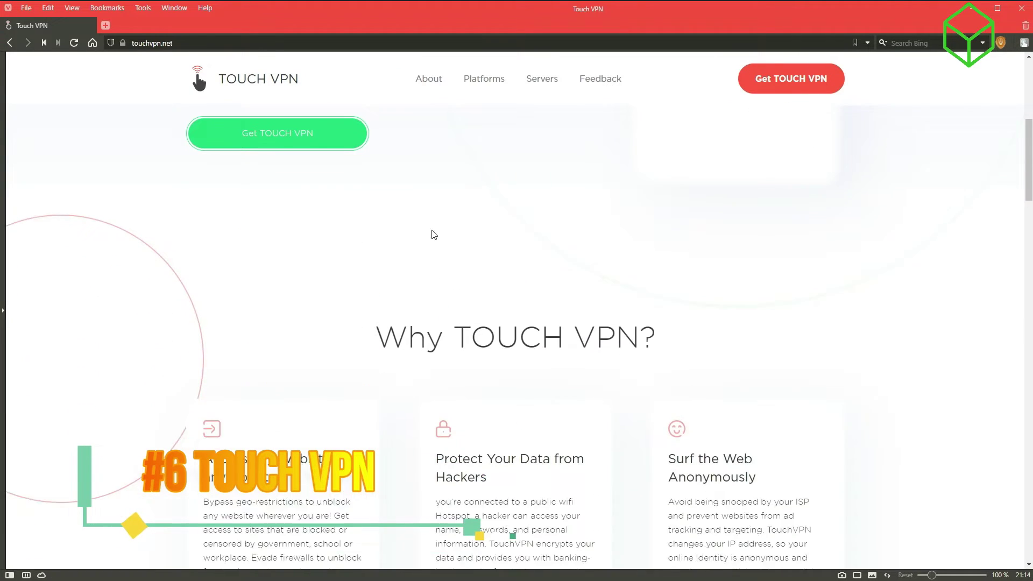
pyautogui.scroll(-2, 428, 261)
pyautogui.scroll(-3, 428, 261)
pyautogui.scroll(-1, 429, 261)
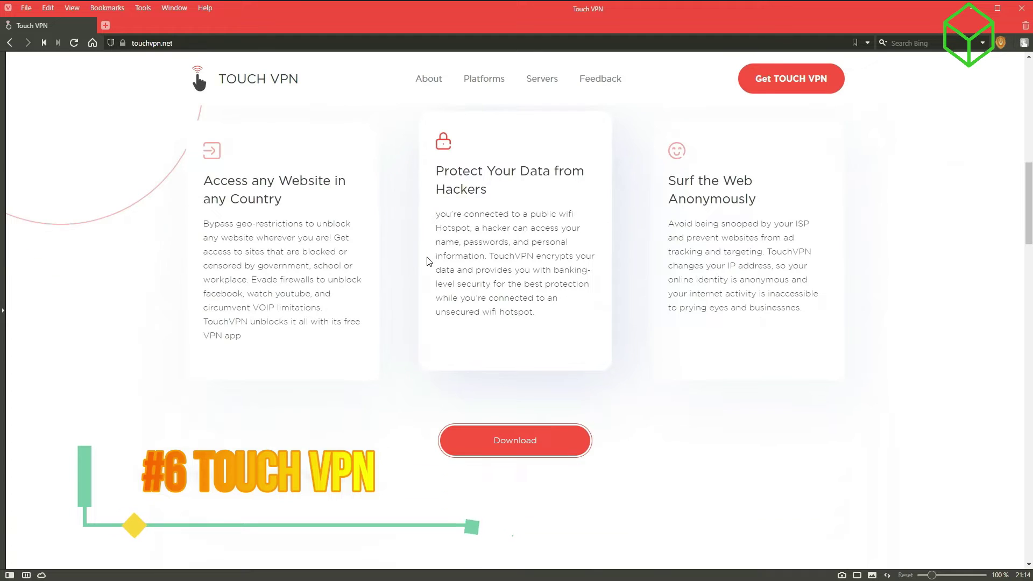
pyautogui.scroll(3, 518, 237)
pyautogui.scroll(2, 518, 239)
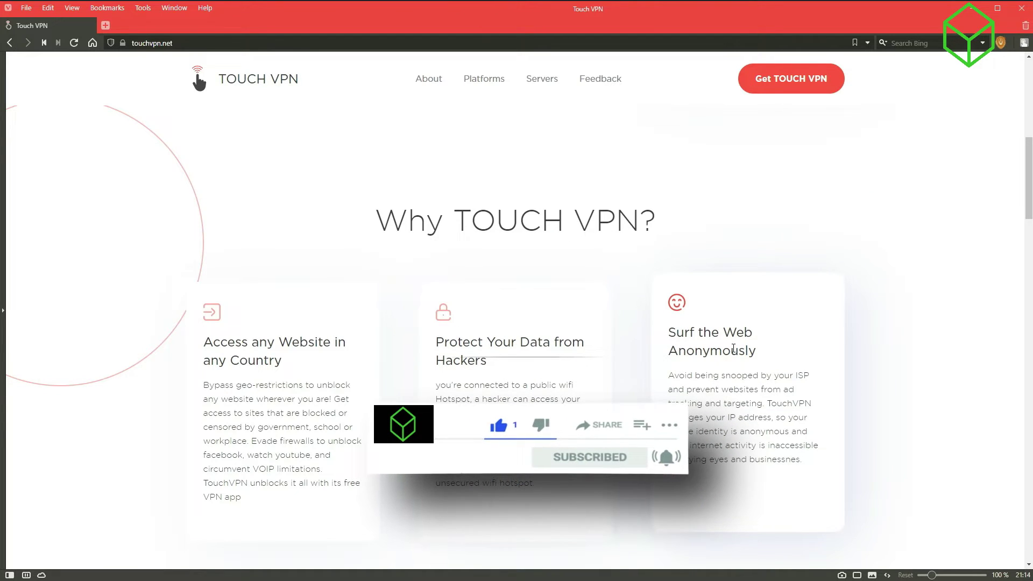
pyautogui.scroll(-1, 735, 349)
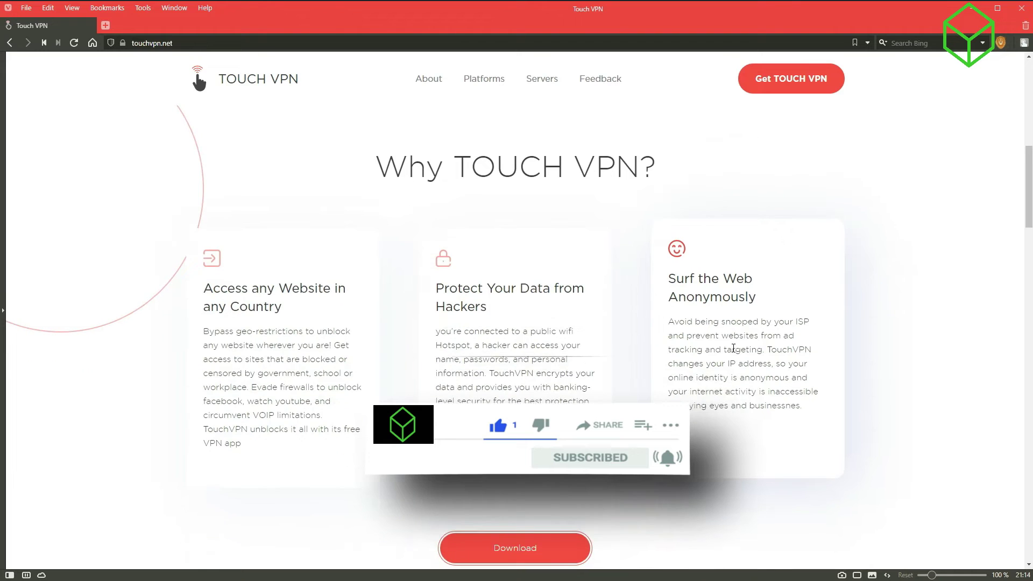
pyautogui.scroll(-2, 735, 350)
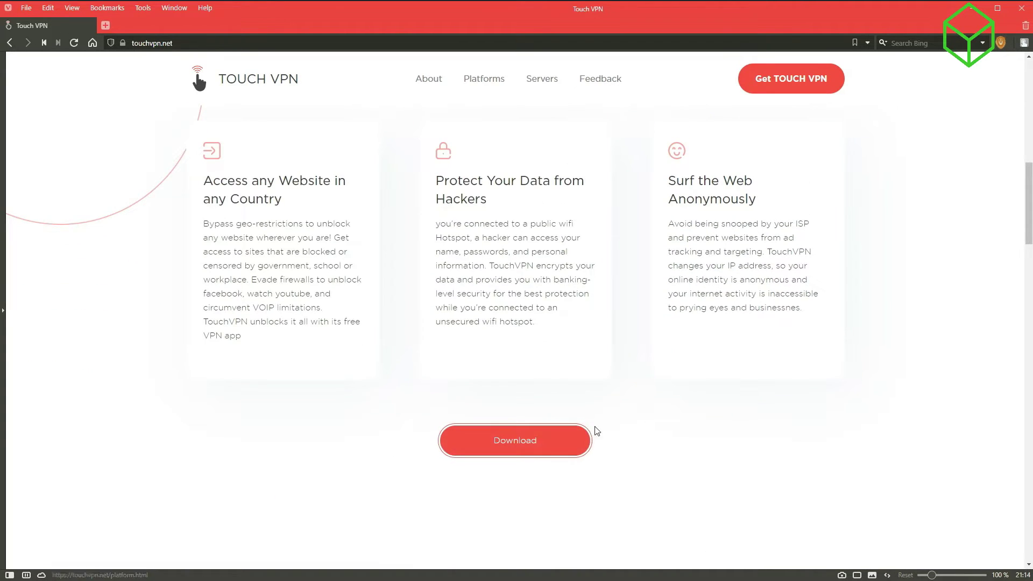
pyautogui.scroll(-1, 589, 434)
pyautogui.scroll(-2, 589, 434)
pyautogui.scroll(-2, 588, 433)
pyautogui.scroll(-1, 589, 434)
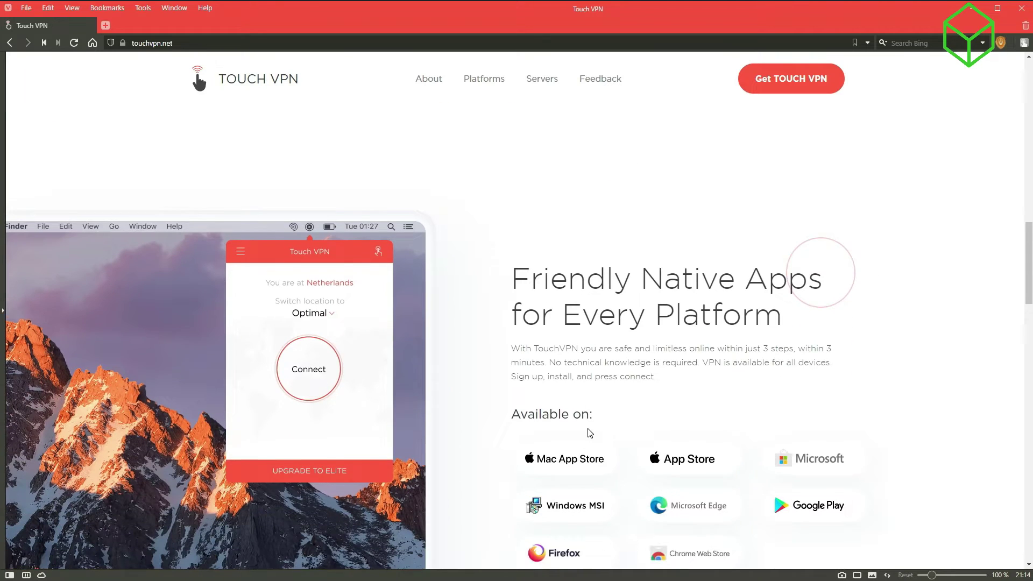
pyautogui.scroll(-2, 589, 434)
pyautogui.scroll(-1, 589, 433)
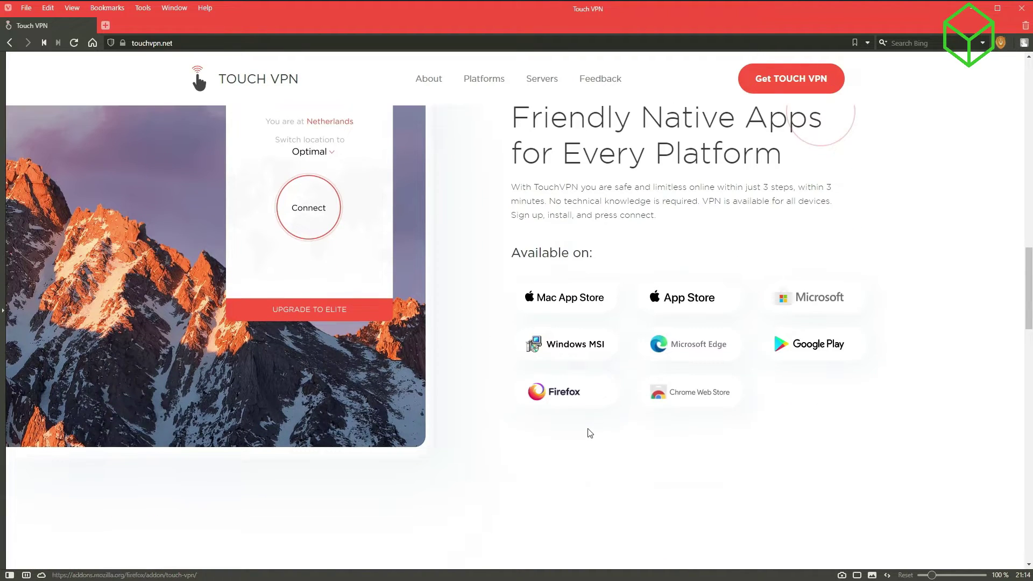
pyautogui.scroll(-2, 588, 433)
pyautogui.scroll(-1, 589, 434)
pyautogui.scroll(-1, 589, 434)
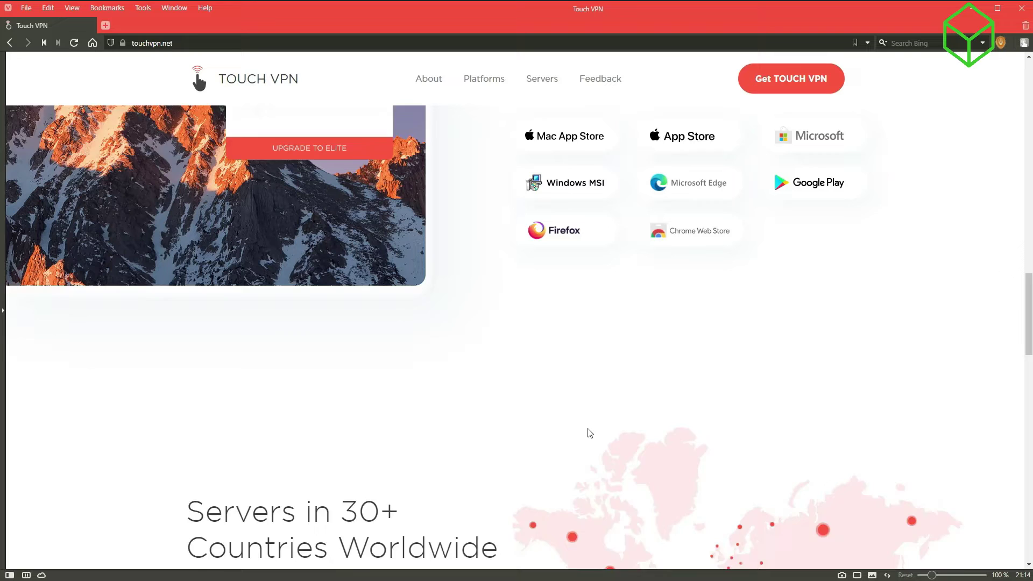
pyautogui.scroll(-1, 589, 433)
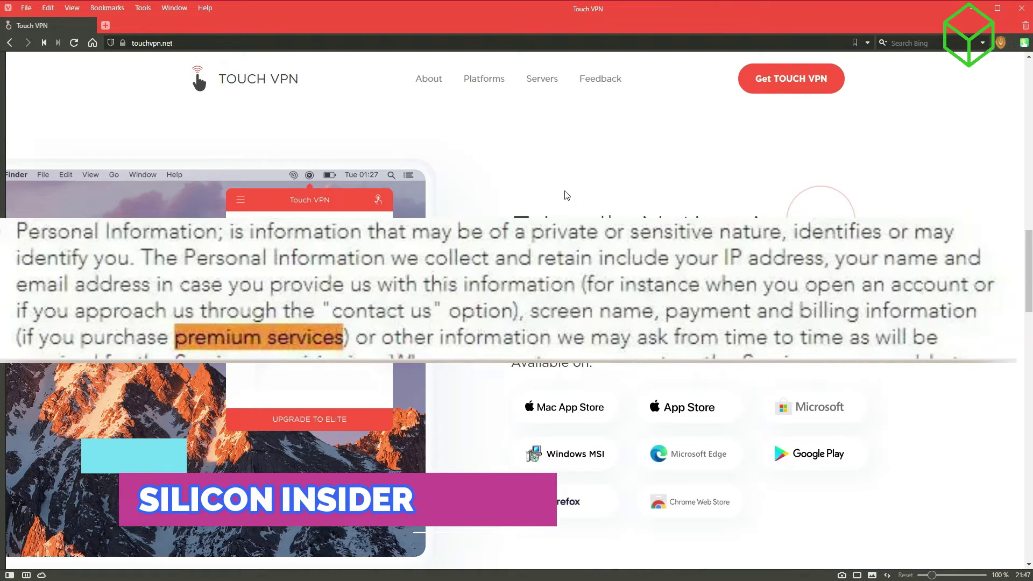
pyautogui.scroll(1, 565, 196)
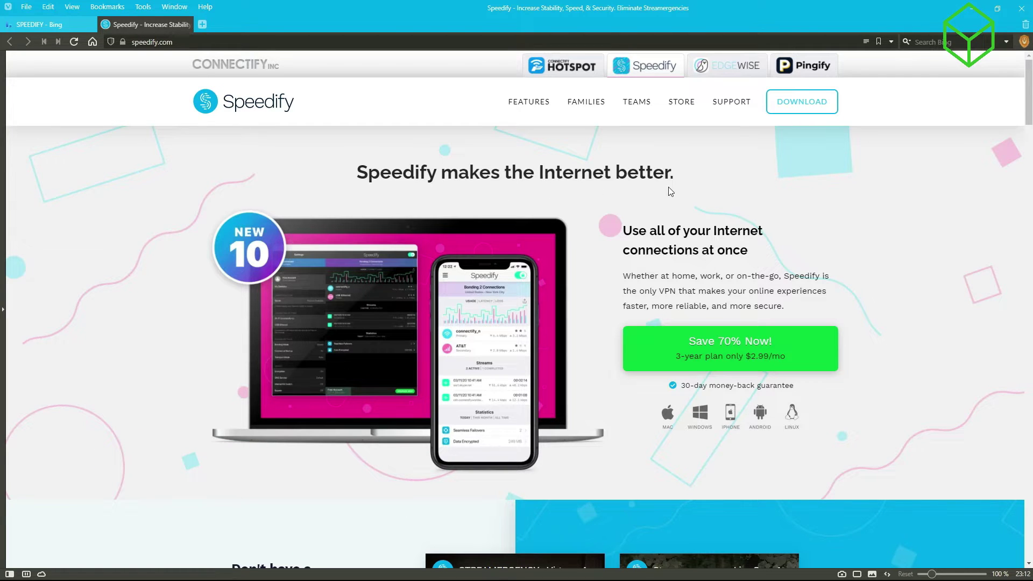
pyautogui.scroll(-5, 669, 192)
pyautogui.scroll(-5, 648, 294)
pyautogui.scroll(-5, 648, 293)
pyautogui.scroll(-3, 650, 298)
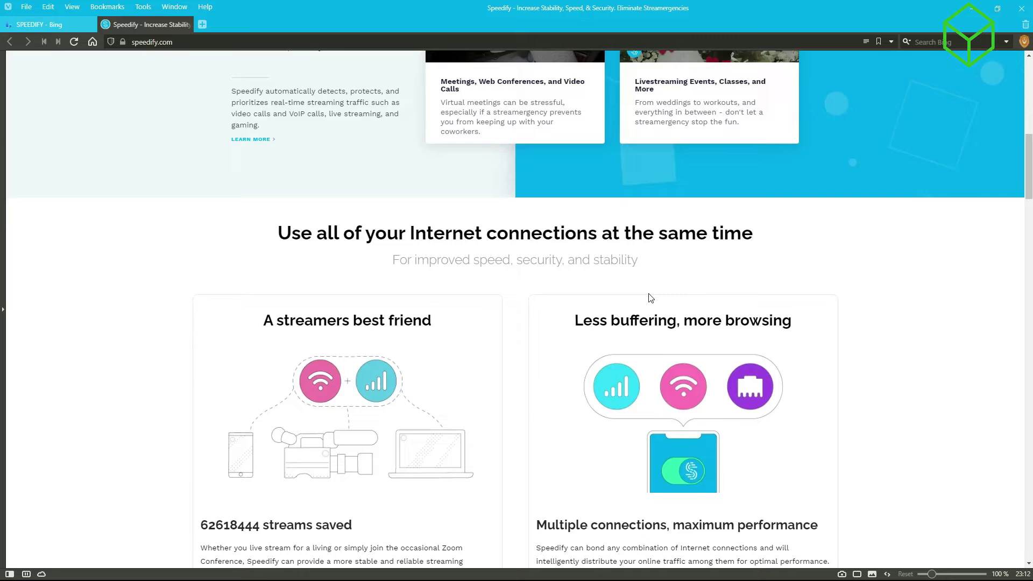
pyautogui.scroll(-5, 650, 298)
pyautogui.scroll(-4, 651, 299)
pyautogui.scroll(-5, 651, 299)
pyautogui.scroll(-3, 650, 298)
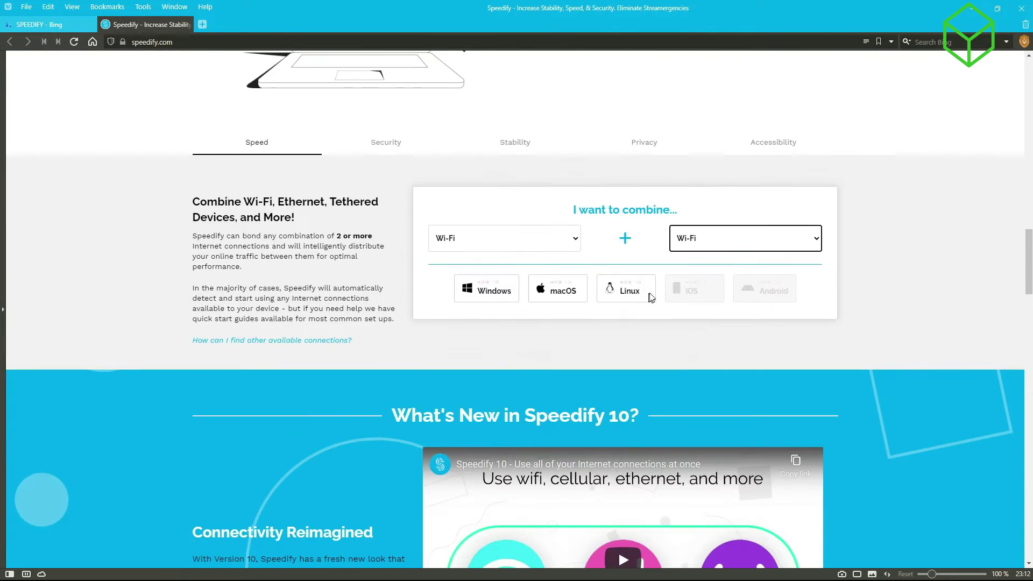
# Step: Open the second Wi-Fi connection dropdown on the scrolled Speedify homepage
pyautogui.click(815, 240)
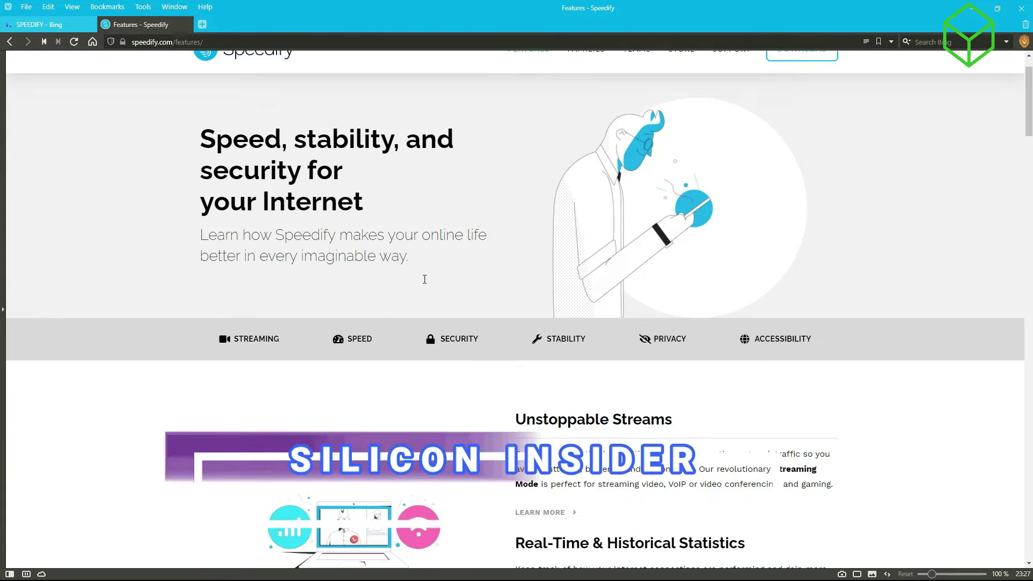
pyautogui.scroll(-3, 424, 280)
pyautogui.scroll(-3, 427, 287)
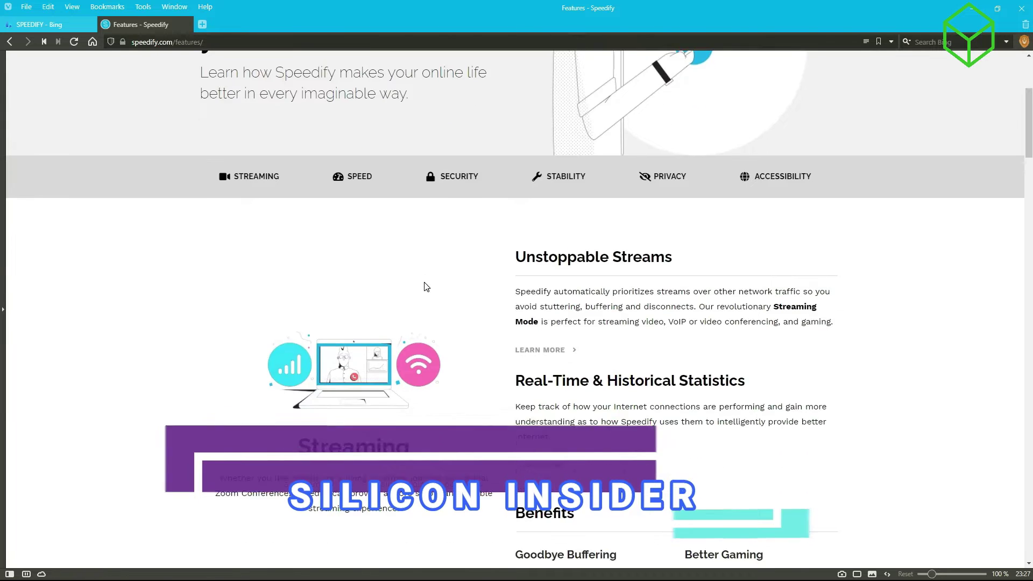
pyautogui.scroll(-2, 426, 287)
pyautogui.scroll(-2, 436, 287)
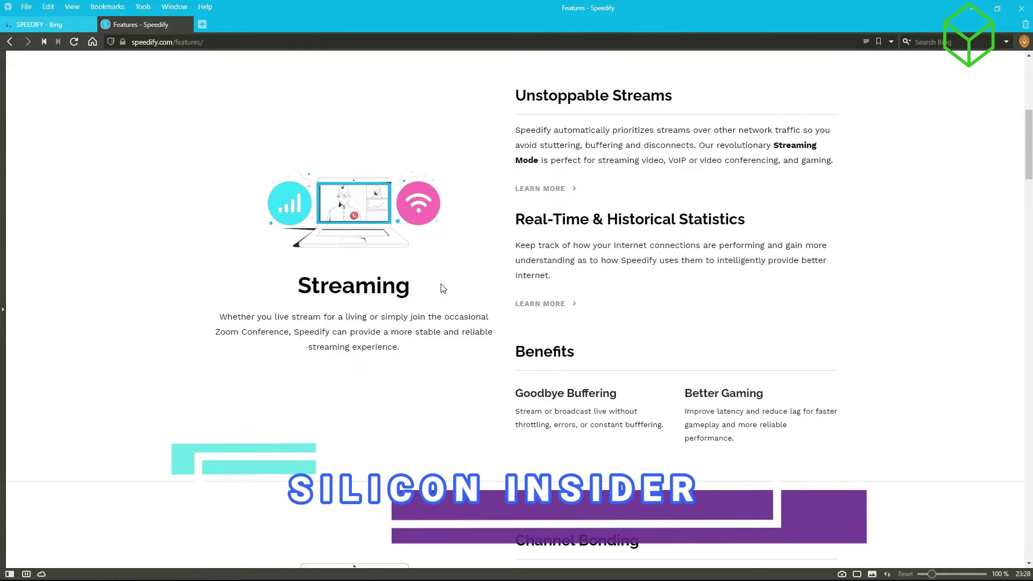
pyautogui.scroll(-1, 440, 287)
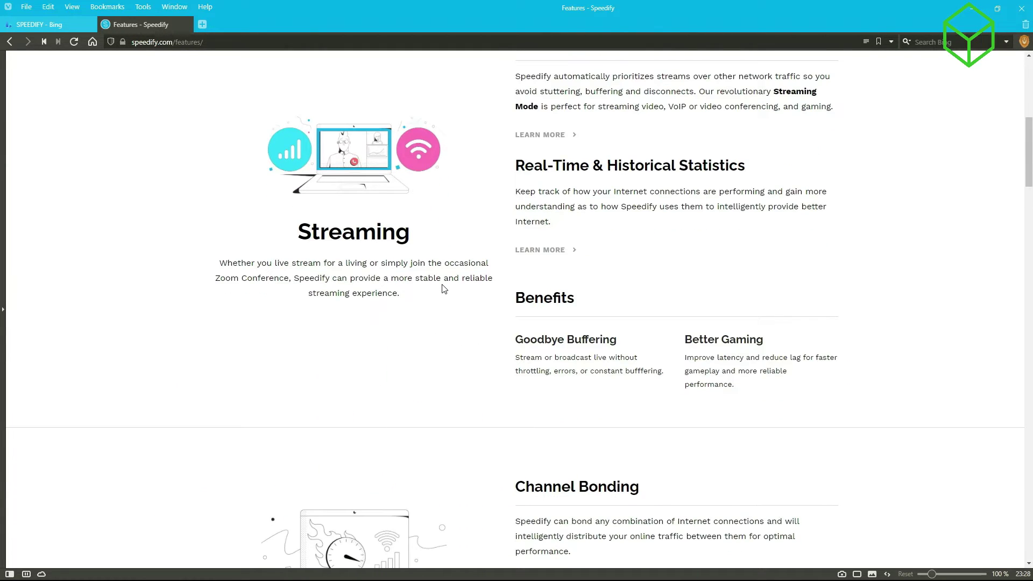
pyautogui.scroll(-2, 442, 290)
pyautogui.scroll(-2, 443, 289)
pyautogui.scroll(-1, 442, 290)
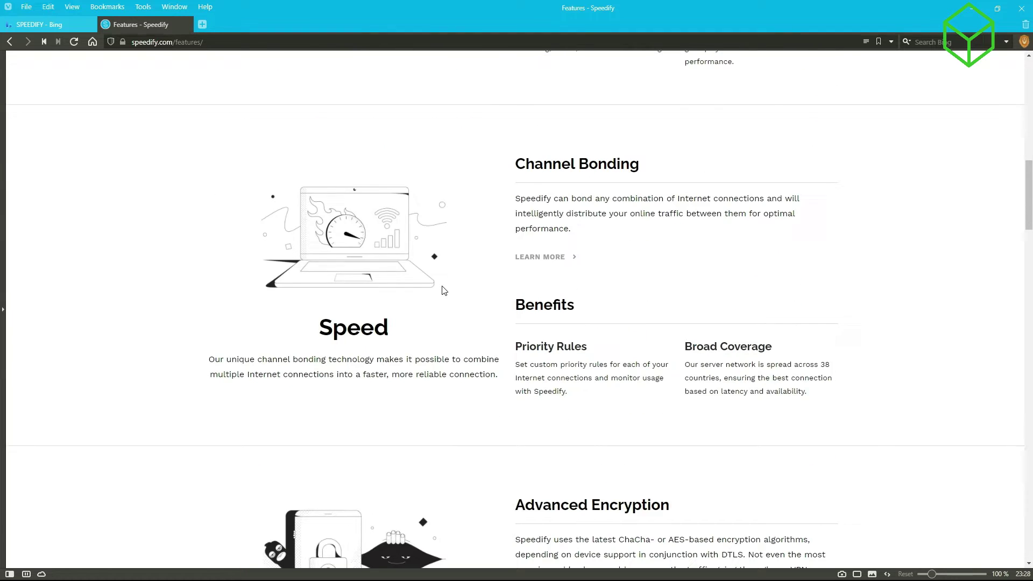
pyautogui.scroll(-2, 442, 289)
pyautogui.scroll(-1, 442, 289)
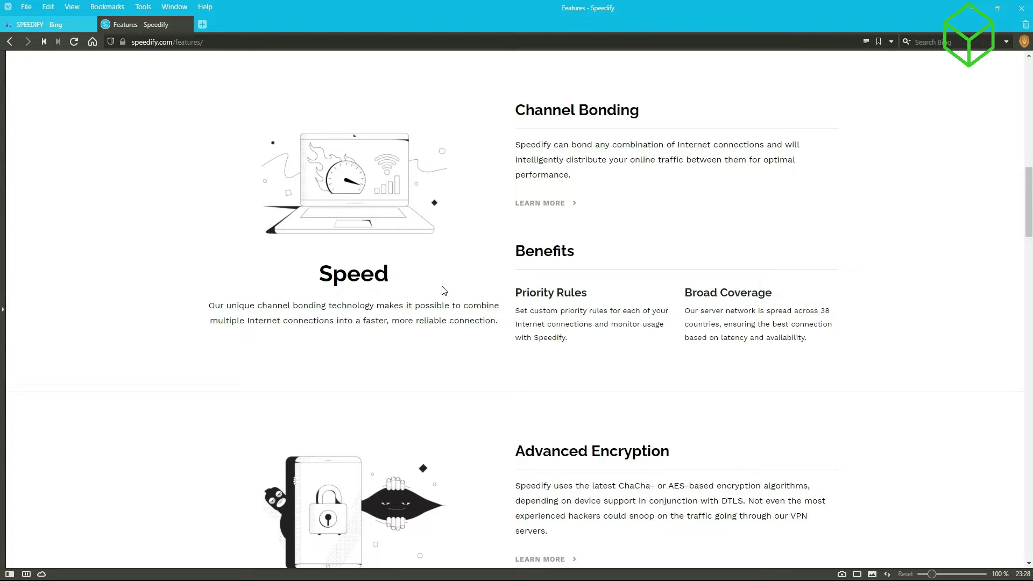
pyautogui.scroll(-2, 442, 290)
pyautogui.scroll(-2, 442, 291)
pyautogui.scroll(-1, 443, 290)
pyautogui.scroll(-1, 442, 290)
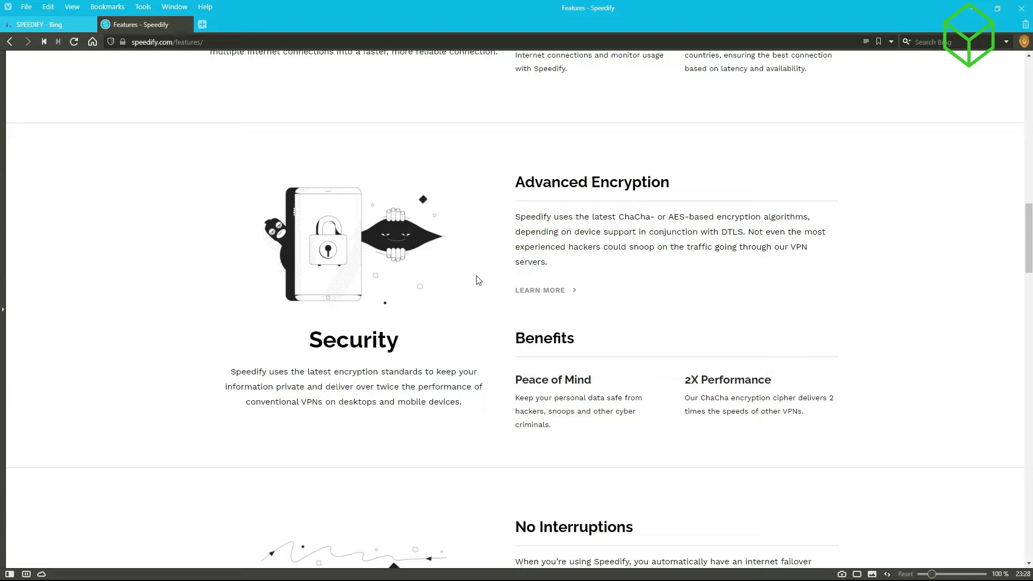
pyautogui.scroll(-1, 477, 280)
pyautogui.scroll(-2, 477, 280)
pyautogui.scroll(-2, 477, 280)
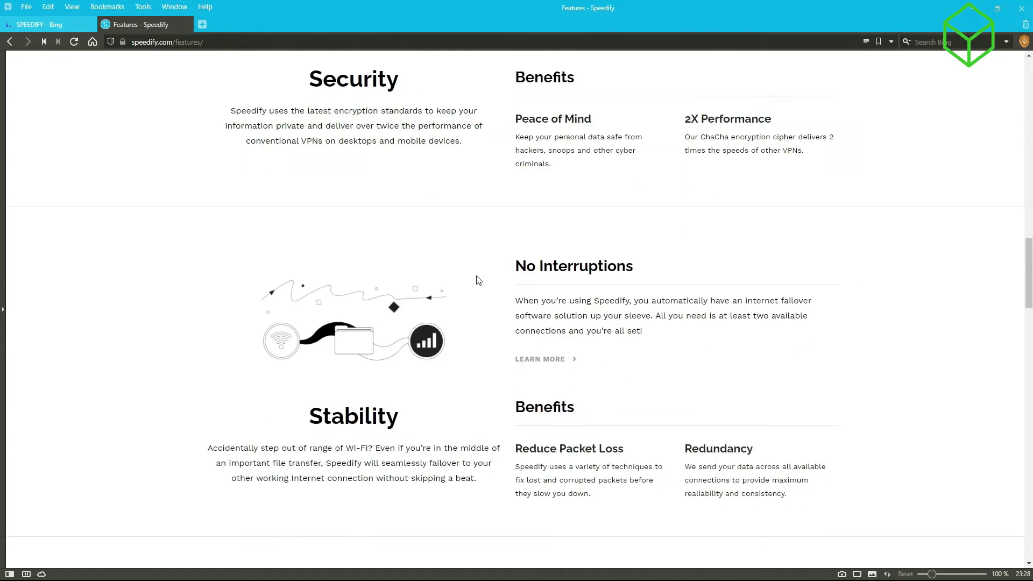
pyautogui.scroll(-2, 476, 280)
pyautogui.scroll(-2, 476, 280)
pyautogui.scroll(-1, 477, 283)
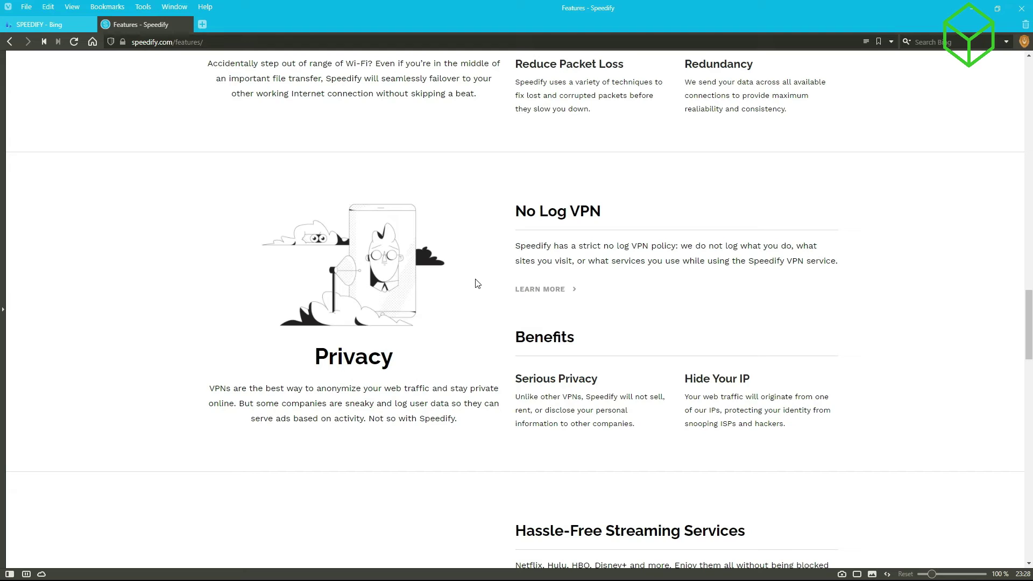
# Step: Scroll the Features page past Security, Privacy, Accessibility and FAQ to the plans
pyautogui.click(476, 298)
pyautogui.scroll(-2, 476, 298)
pyautogui.scroll(-2, 475, 297)
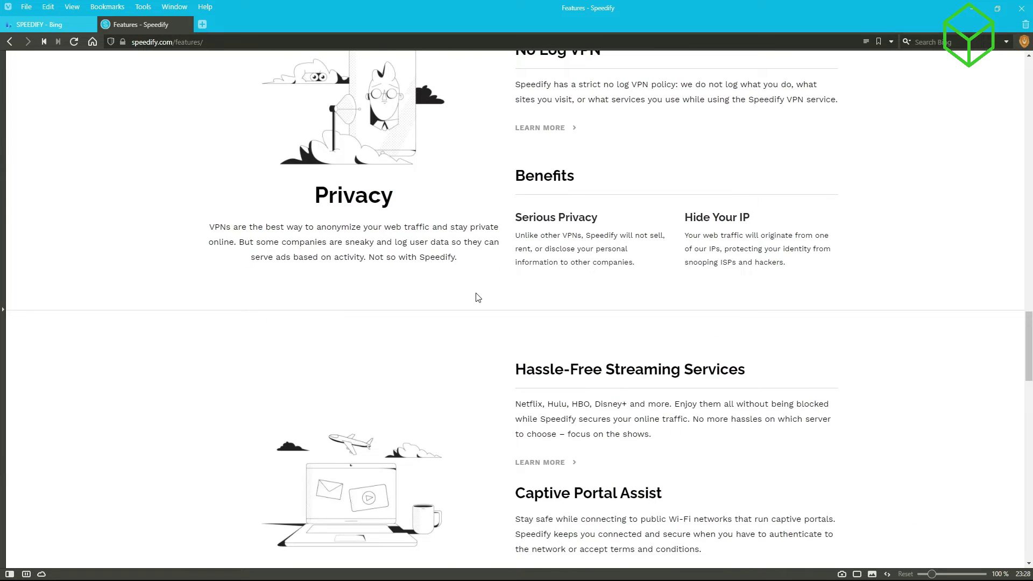
pyautogui.scroll(-3, 475, 297)
pyautogui.scroll(-3, 476, 298)
pyautogui.scroll(-3, 476, 298)
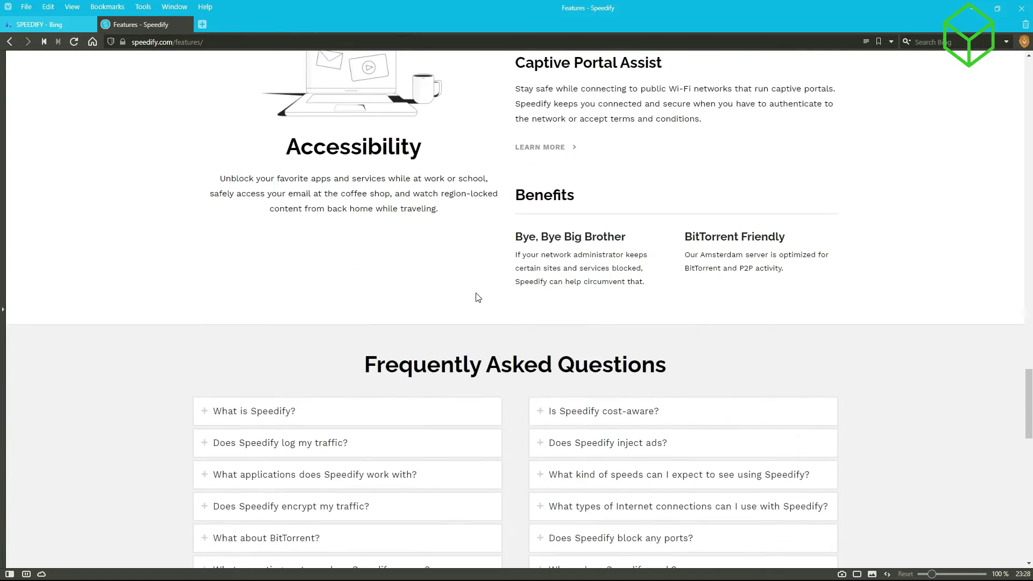
pyautogui.scroll(-4, 476, 297)
pyautogui.scroll(-4, 476, 297)
pyautogui.scroll(-4, 476, 297)
pyautogui.scroll(-1, 475, 297)
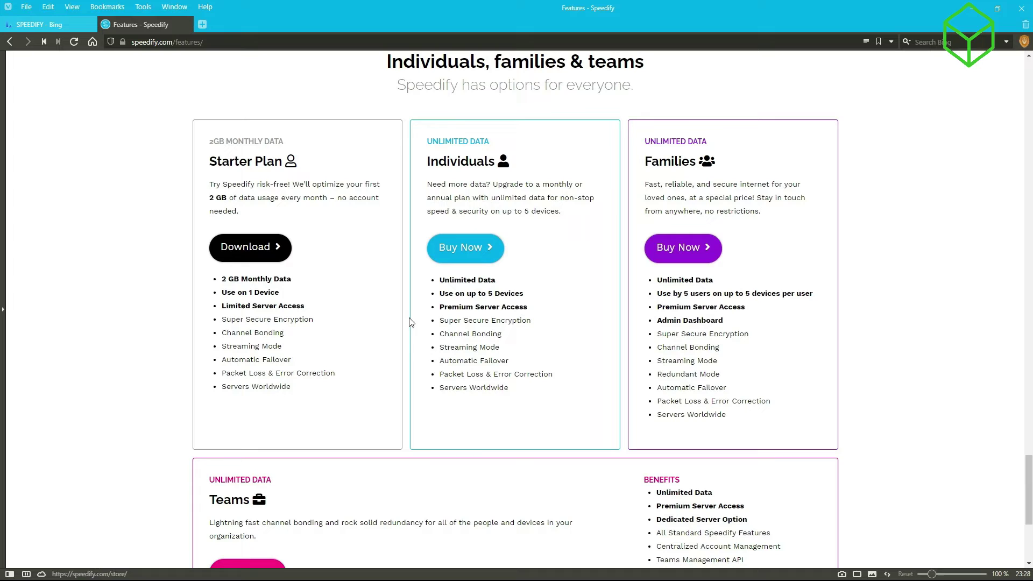
# Step: Go through Speedify's Starter, Individuals, Families and Teams plans on the Features page
pyautogui.click(253, 278)
pyautogui.click(248, 292)
pyautogui.click(238, 307)
pyautogui.scroll(-2, 254, 307)
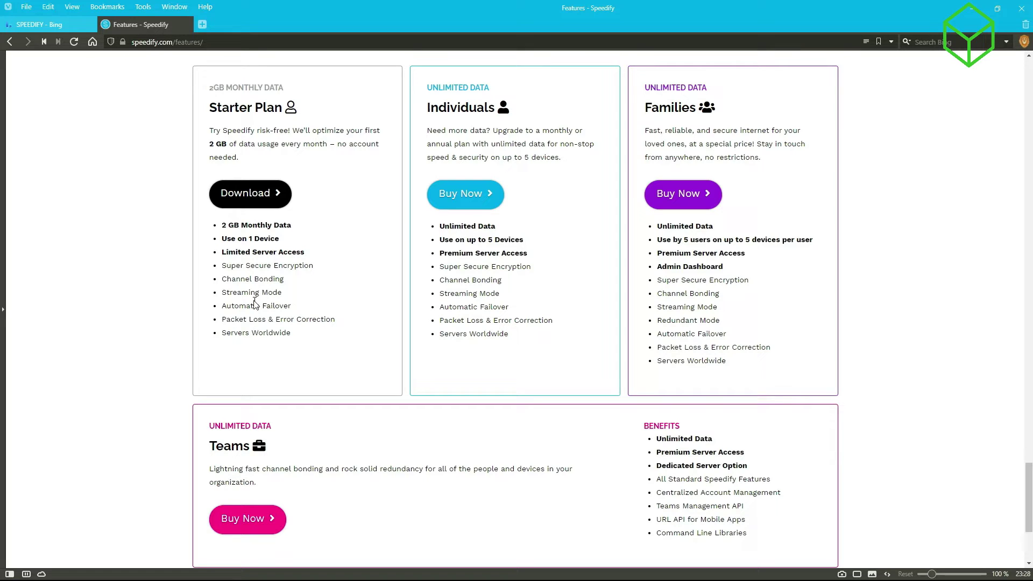
pyautogui.scroll(-5, 254, 305)
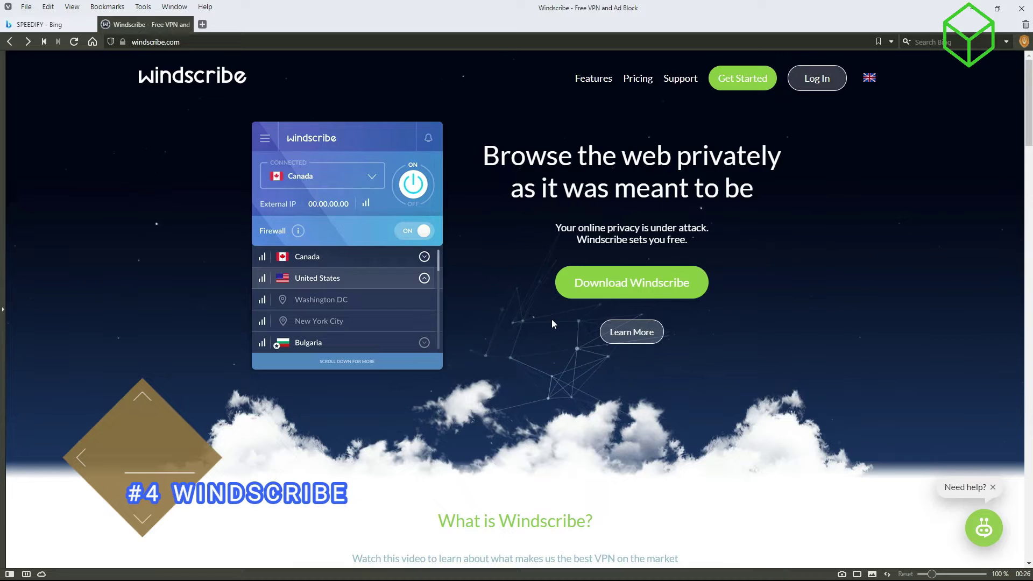
pyautogui.scroll(-1, 552, 319)
pyautogui.scroll(-1, 552, 319)
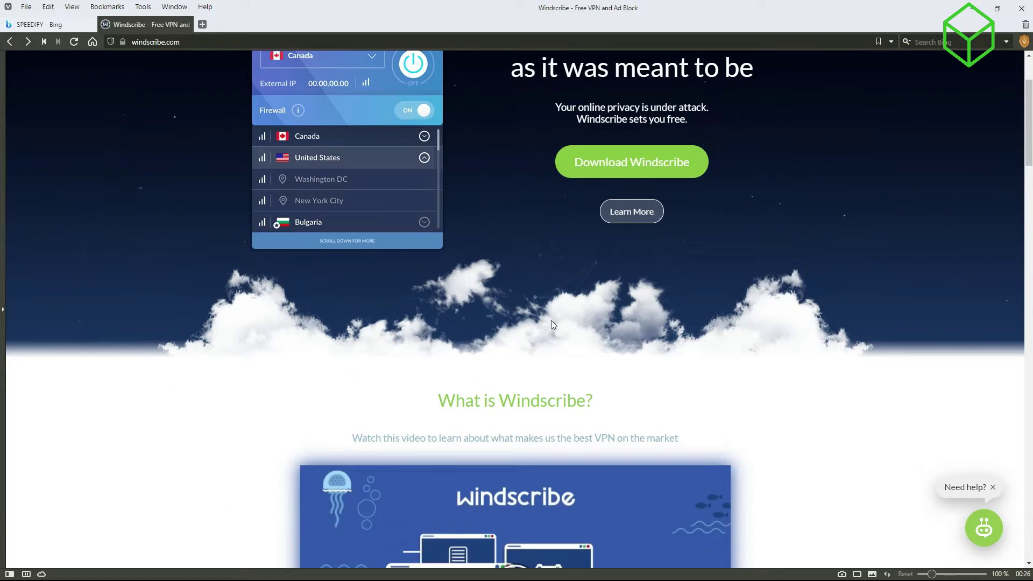
pyautogui.scroll(-2, 552, 321)
pyautogui.scroll(-2, 552, 320)
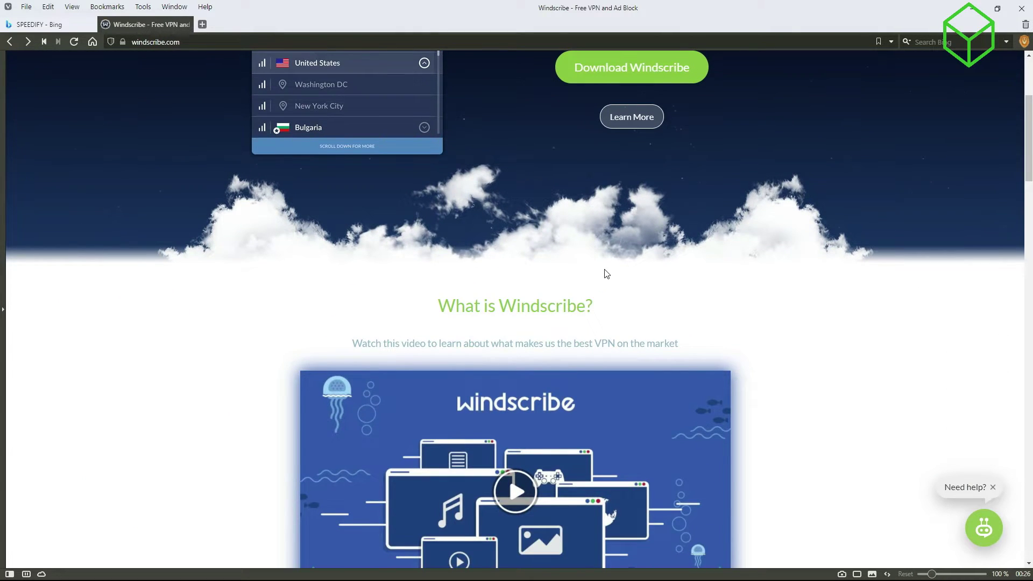
pyautogui.scroll(-3, 607, 274)
pyautogui.scroll(-3, 606, 274)
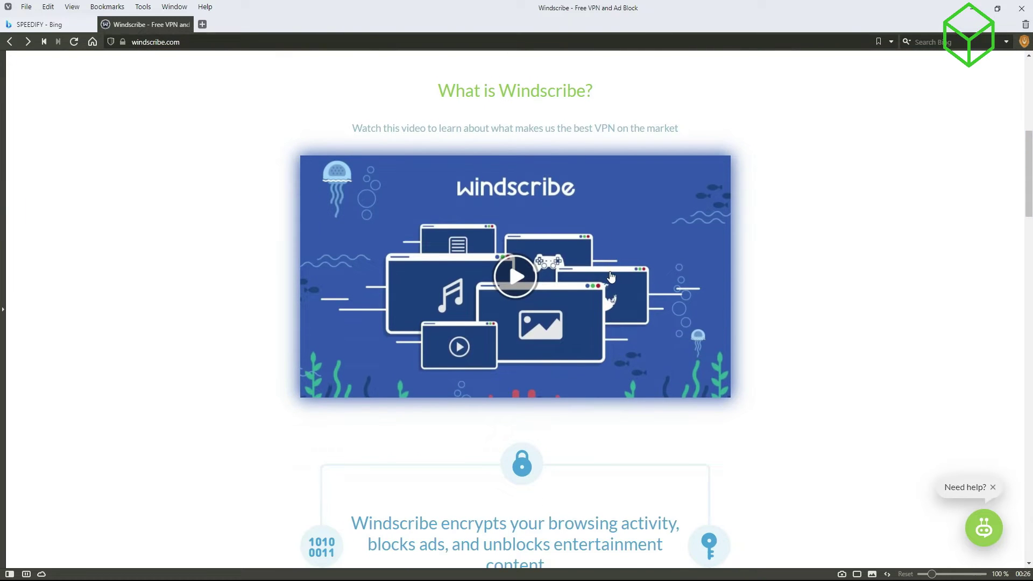
pyautogui.scroll(-2, 789, 266)
pyautogui.scroll(-2, 789, 267)
pyautogui.scroll(-2, 789, 267)
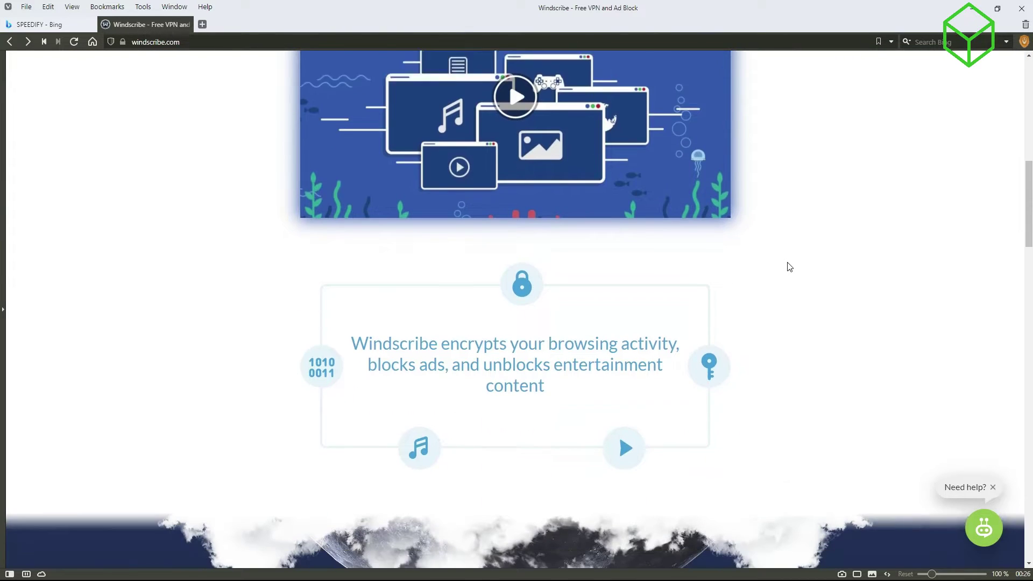
pyautogui.scroll(-1, 789, 266)
pyautogui.scroll(-1, 789, 266)
pyautogui.scroll(-2, 789, 267)
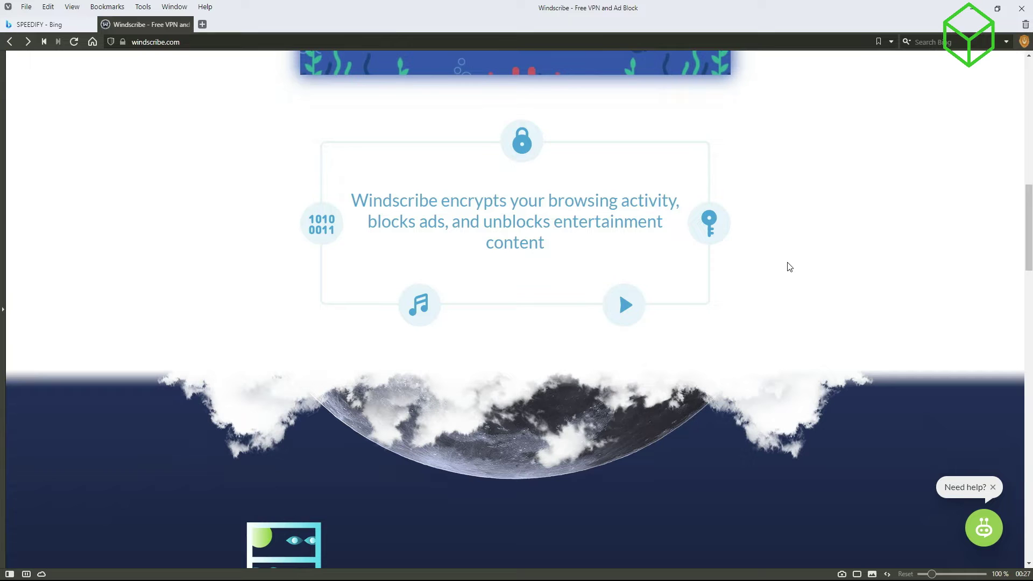
pyautogui.scroll(-1, 788, 266)
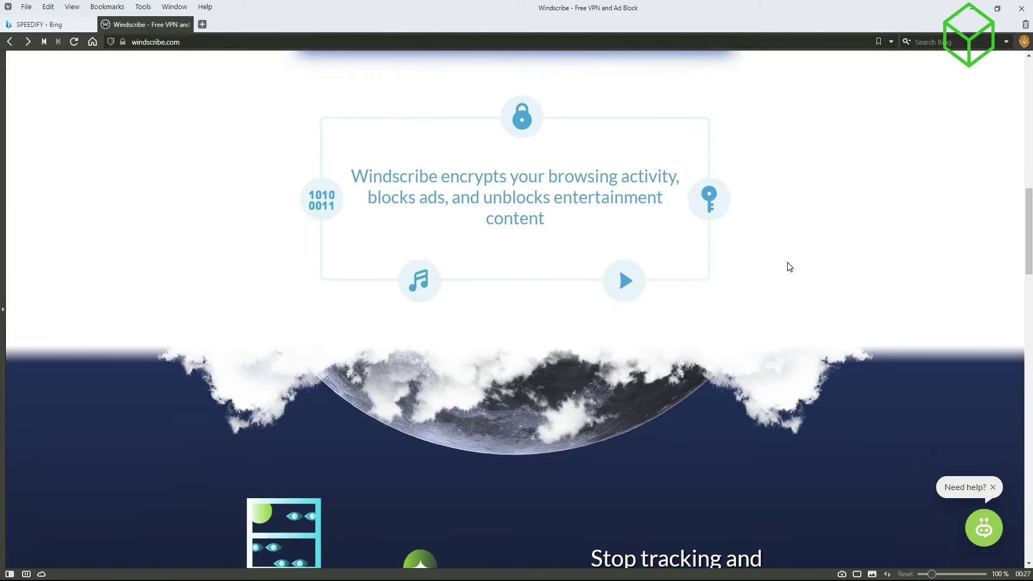
pyautogui.scroll(-1, 789, 267)
pyautogui.scroll(-2, 789, 266)
pyautogui.scroll(-1, 789, 266)
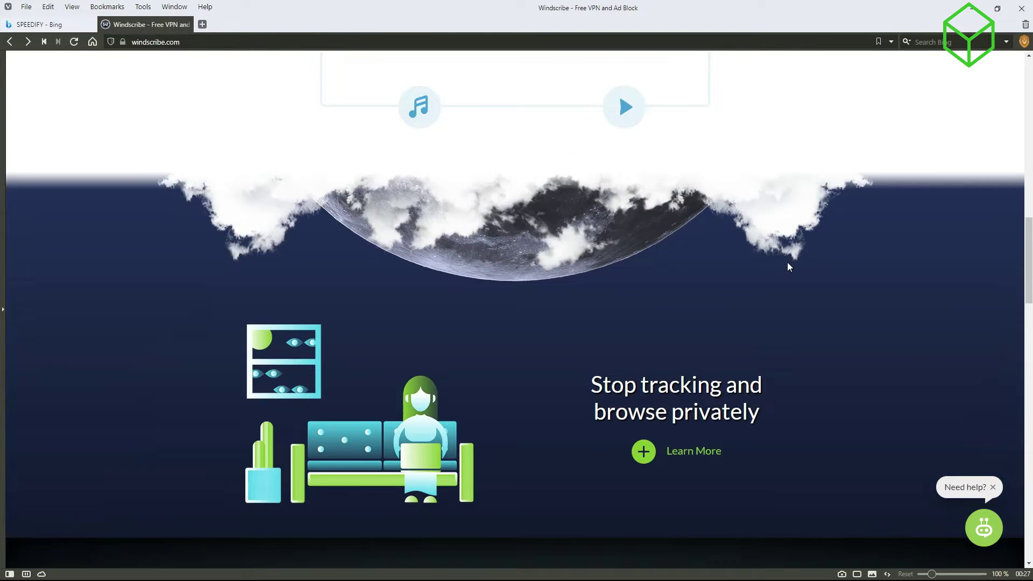
pyautogui.scroll(-1, 788, 267)
pyautogui.scroll(-1, 789, 266)
pyautogui.scroll(-1, 789, 266)
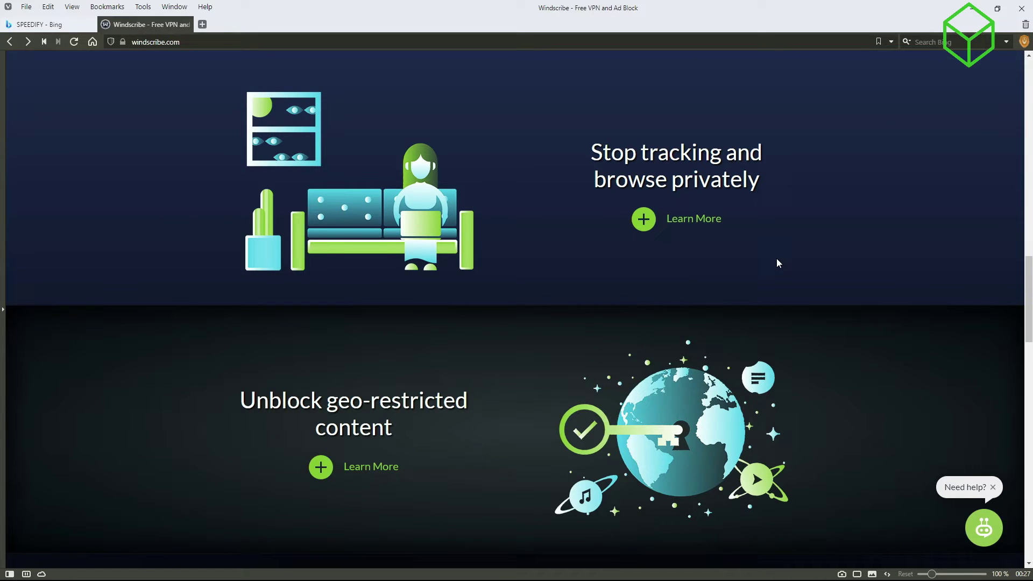
pyautogui.scroll(-1, 777, 258)
pyautogui.scroll(-1, 777, 258)
pyautogui.scroll(-1, 778, 258)
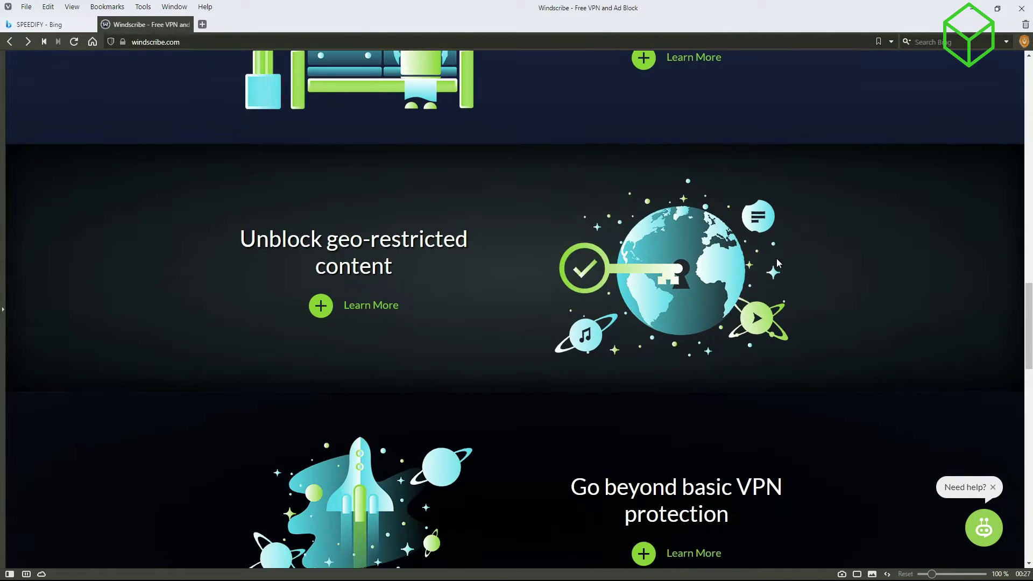
pyautogui.scroll(-1, 777, 259)
pyautogui.scroll(-1, 777, 258)
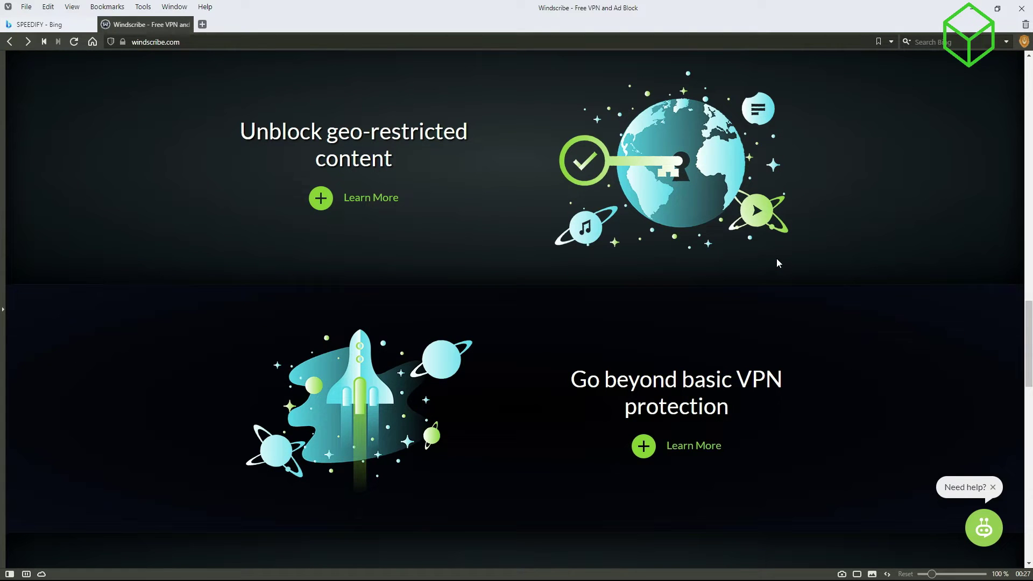
pyautogui.scroll(-1, 777, 259)
pyautogui.scroll(-1, 776, 259)
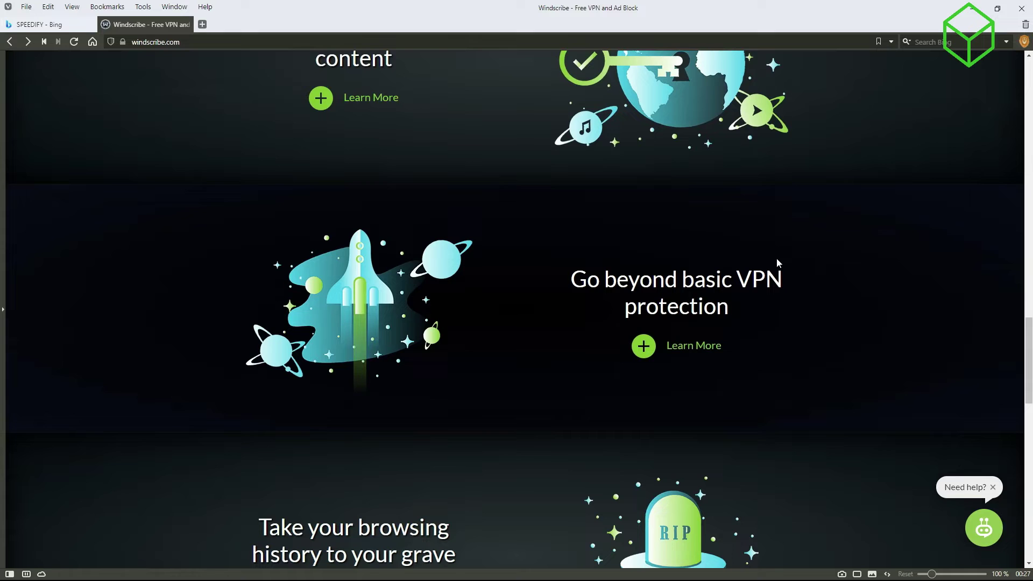
pyautogui.scroll(-1, 777, 258)
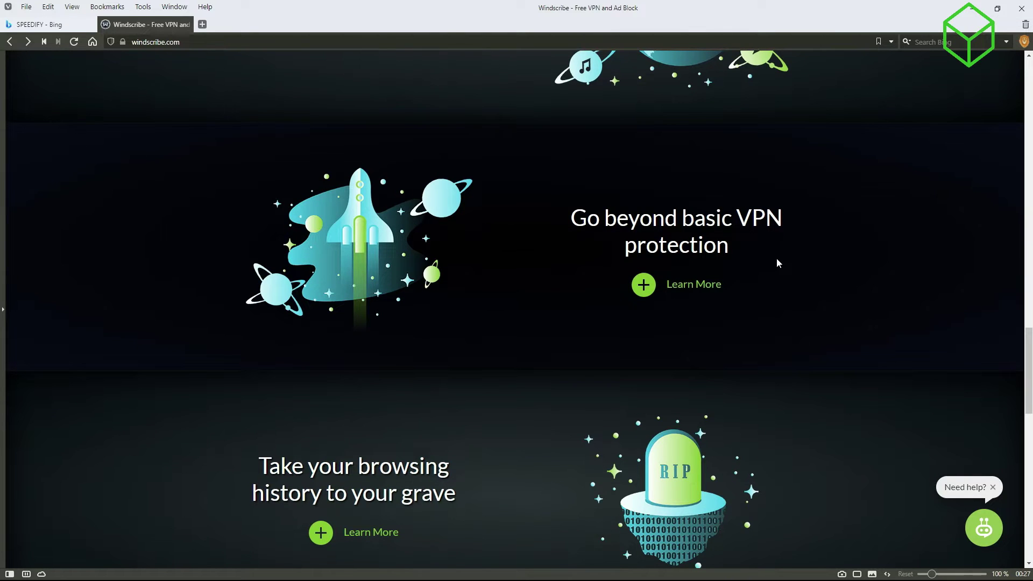
pyautogui.scroll(-1, 777, 258)
pyautogui.scroll(-1, 777, 258)
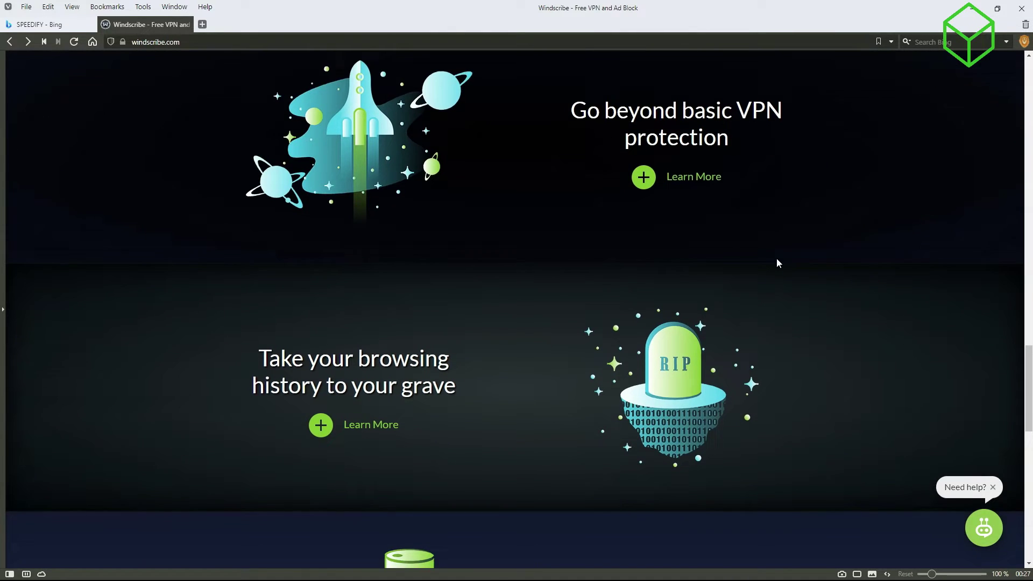
pyautogui.scroll(-1, 777, 264)
pyautogui.scroll(-1, 777, 263)
pyautogui.scroll(-1, 778, 264)
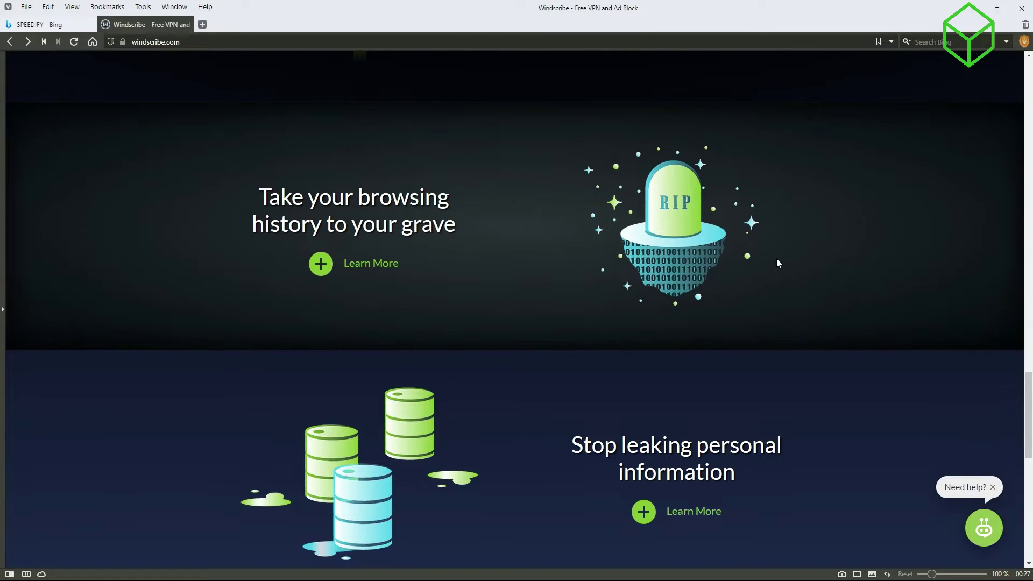
pyautogui.scroll(-1, 778, 263)
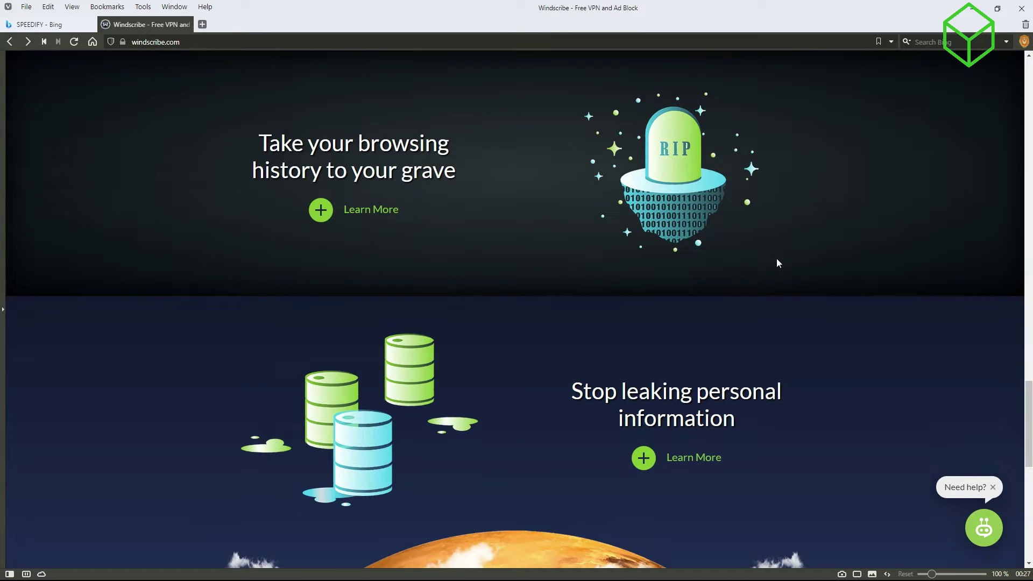
pyautogui.scroll(-1, 777, 263)
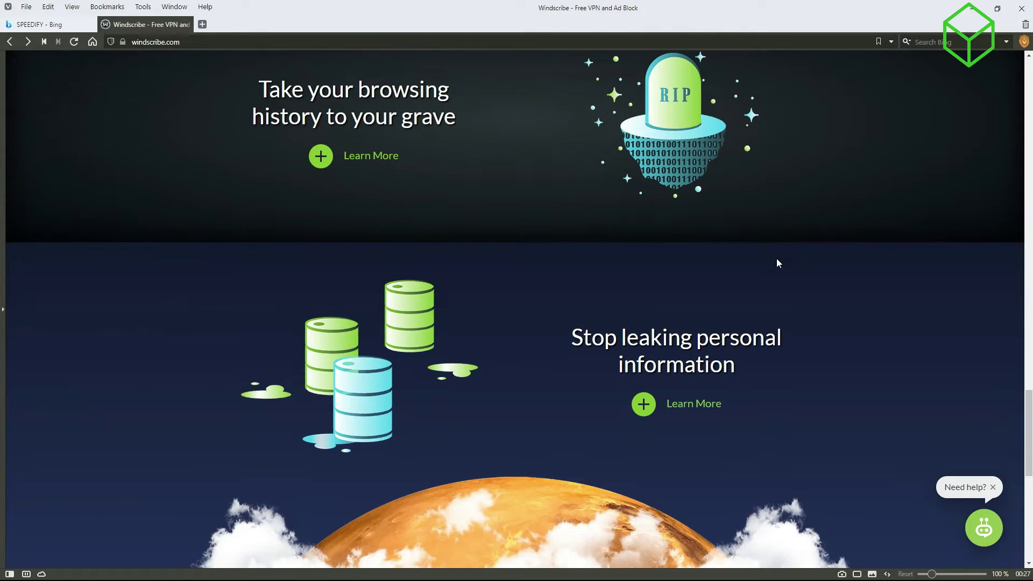
pyautogui.scroll(-1, 777, 264)
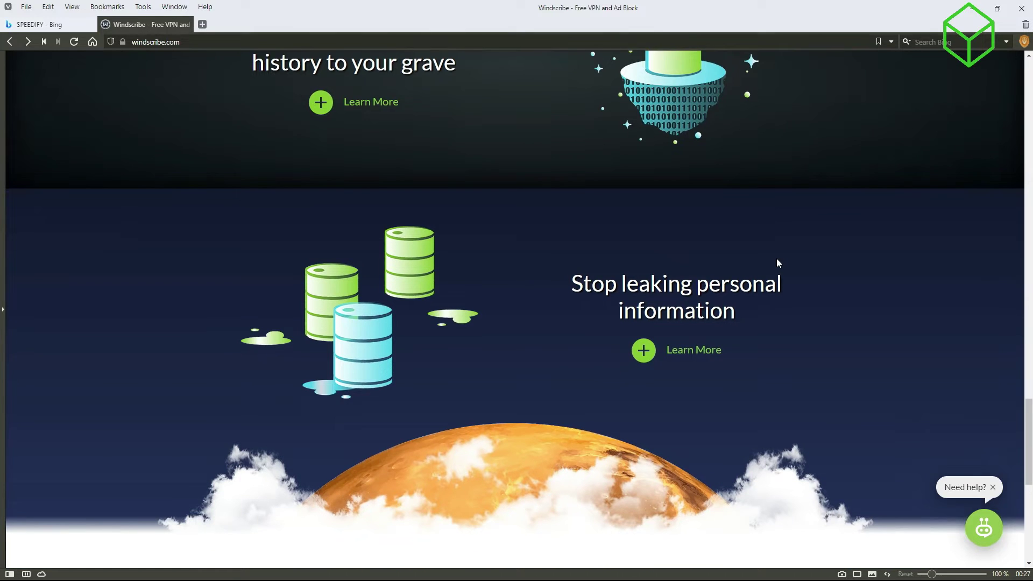
pyautogui.scroll(-1, 778, 264)
pyautogui.scroll(-1, 777, 263)
pyautogui.scroll(-2, 778, 263)
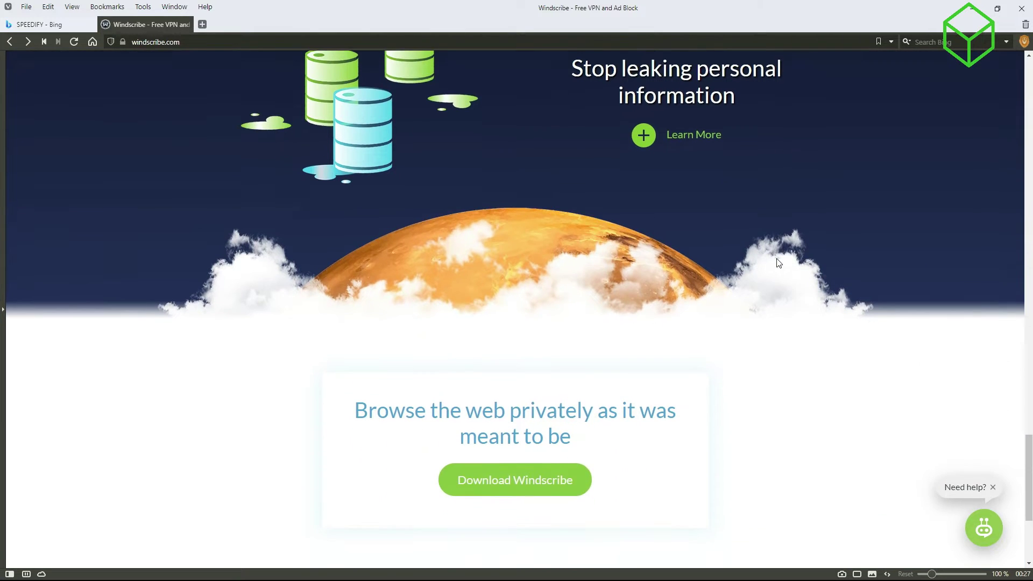
pyautogui.scroll(-1, 778, 264)
pyautogui.scroll(-1, 777, 263)
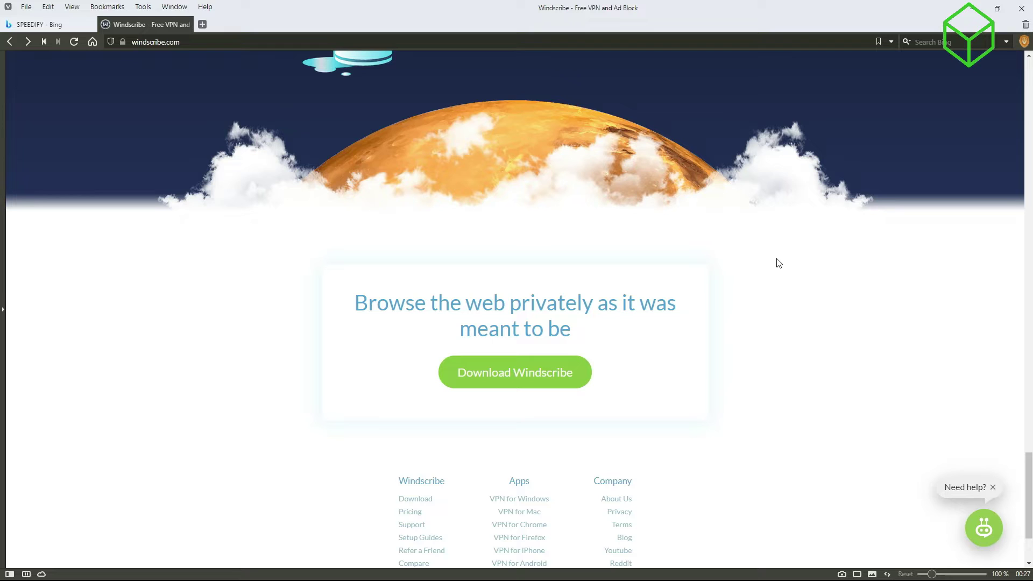
pyautogui.scroll(-1, 778, 263)
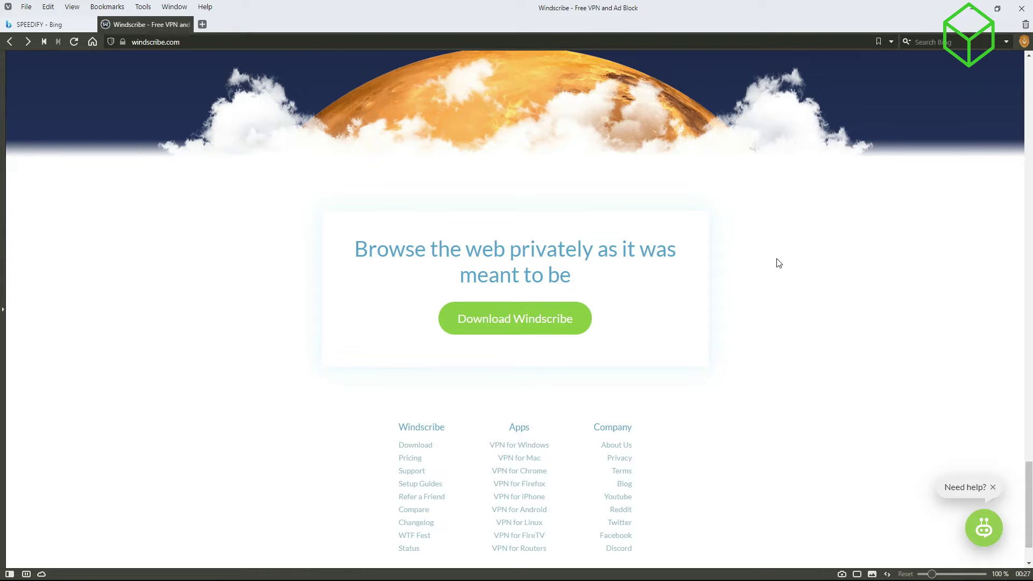
pyautogui.scroll(-1, 778, 263)
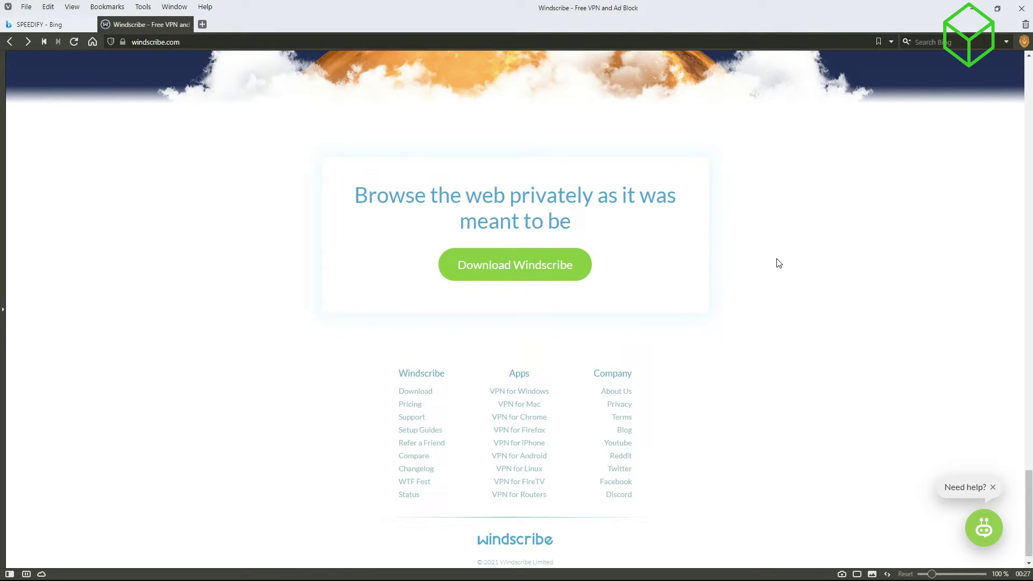
pyautogui.scroll(-1, 777, 263)
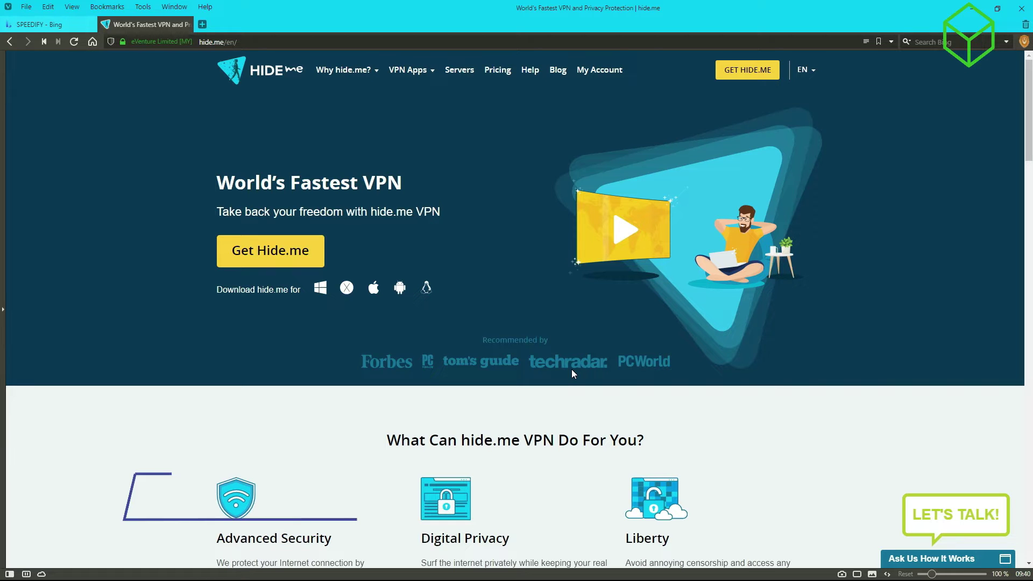
pyautogui.scroll(-3, 572, 369)
pyautogui.scroll(-2, 571, 369)
pyautogui.scroll(-3, 573, 374)
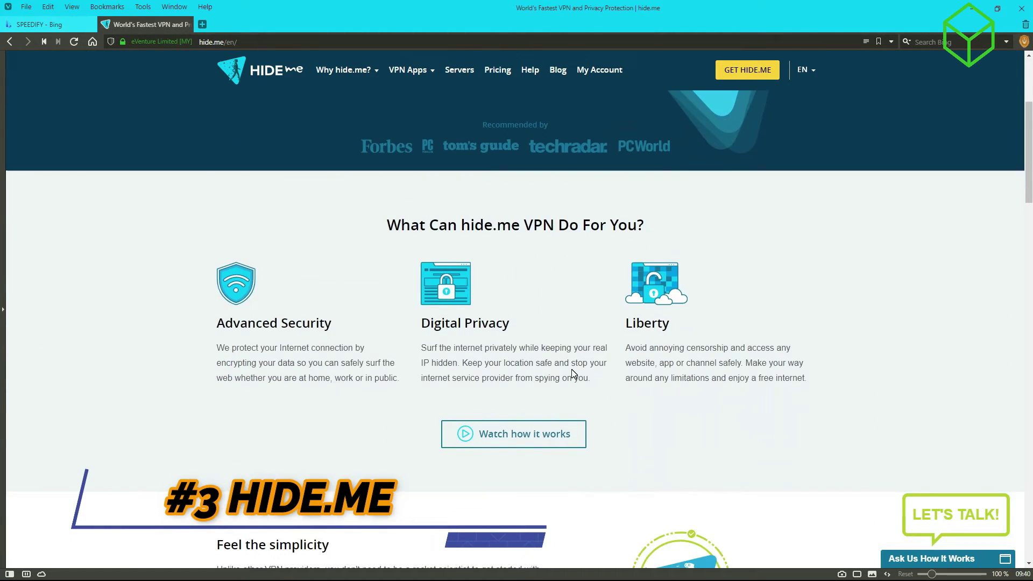
pyautogui.scroll(-4, 573, 374)
pyautogui.scroll(-1, 574, 374)
pyautogui.scroll(-3, 573, 374)
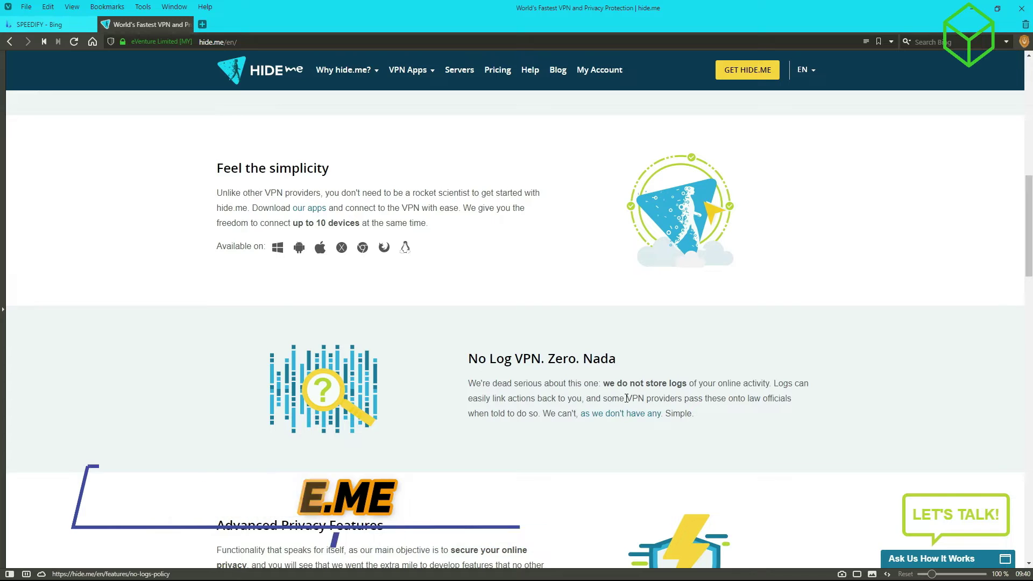
pyautogui.scroll(-2, 562, 379)
pyautogui.scroll(-5, 566, 388)
pyautogui.scroll(-5, 698, 440)
pyautogui.scroll(-5, 735, 444)
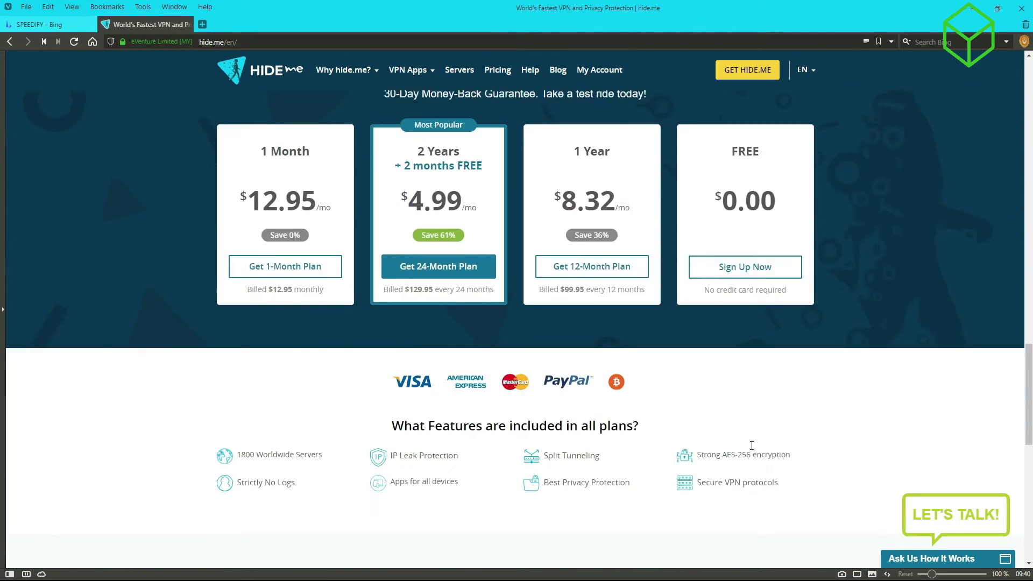
pyautogui.scroll(-4, 743, 437)
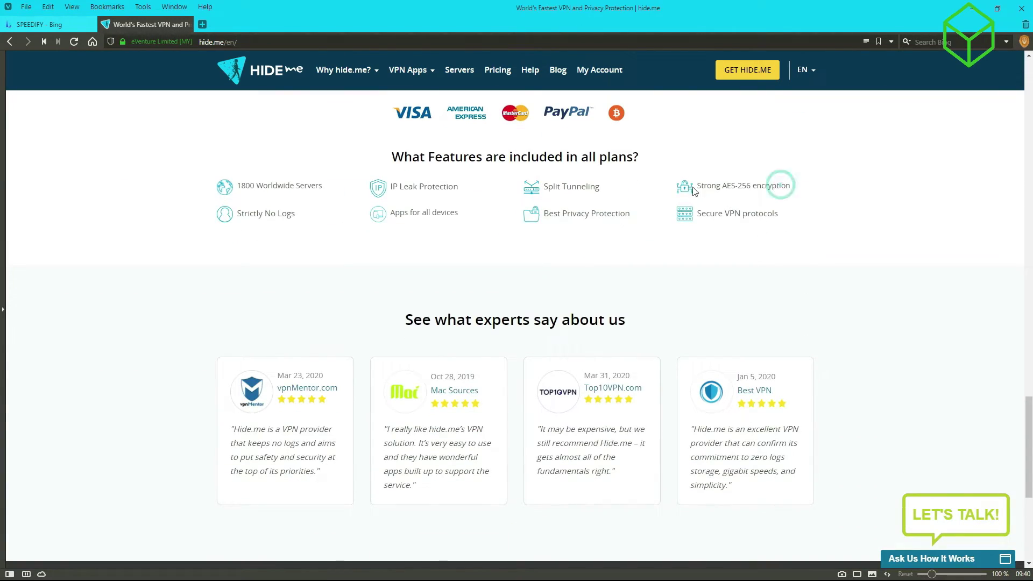
pyautogui.scroll(2, 748, 195)
pyautogui.scroll(4, 808, 227)
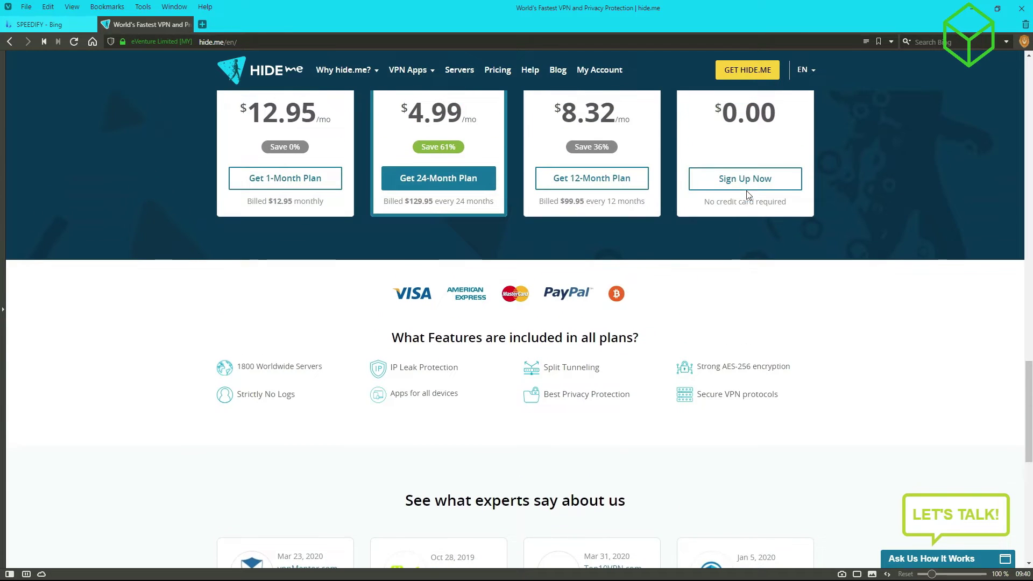
pyautogui.scroll(1, 833, 241)
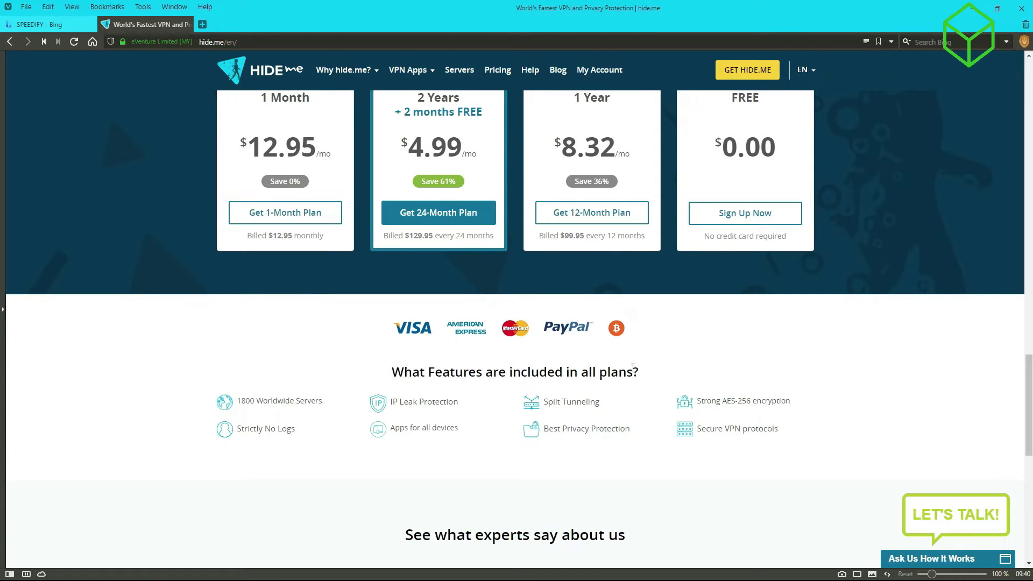
pyautogui.scroll(2, 675, 370)
pyautogui.scroll(3, 726, 324)
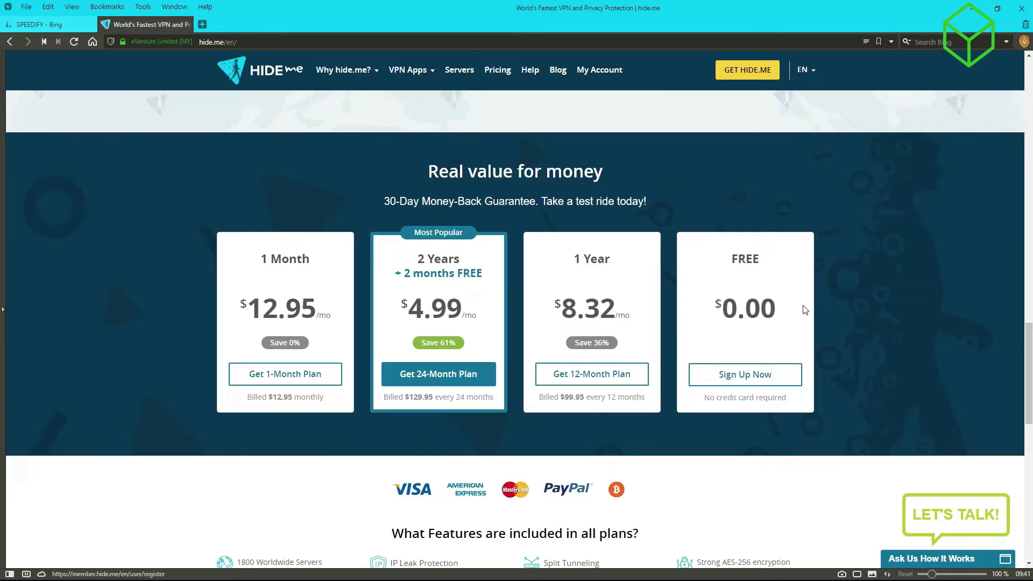
pyautogui.scroll(2, 733, 312)
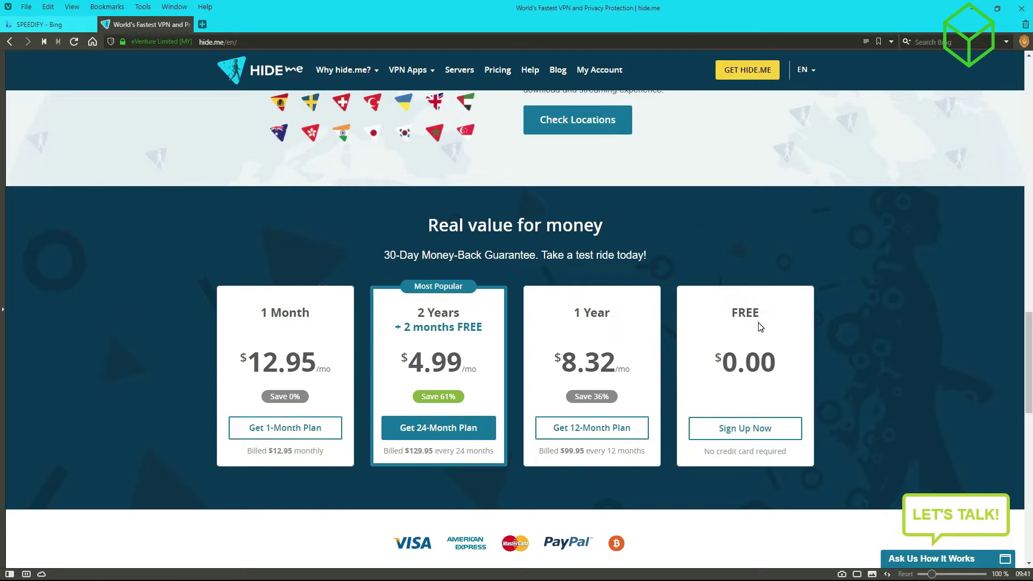
pyautogui.scroll(2, 760, 326)
pyautogui.scroll(2, 767, 312)
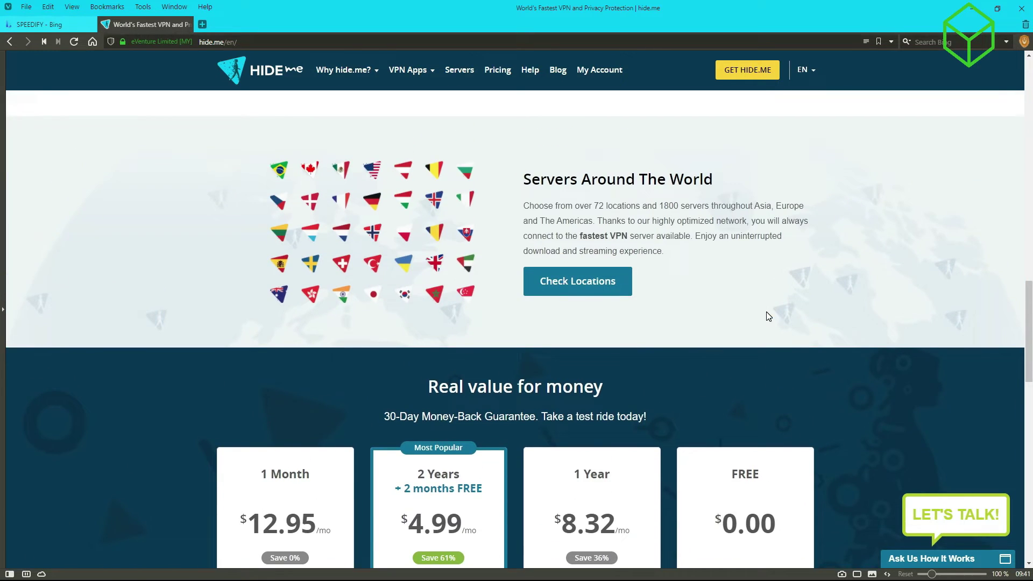
pyautogui.scroll(3, 768, 317)
pyautogui.scroll(2, 768, 316)
pyautogui.scroll(1, 769, 317)
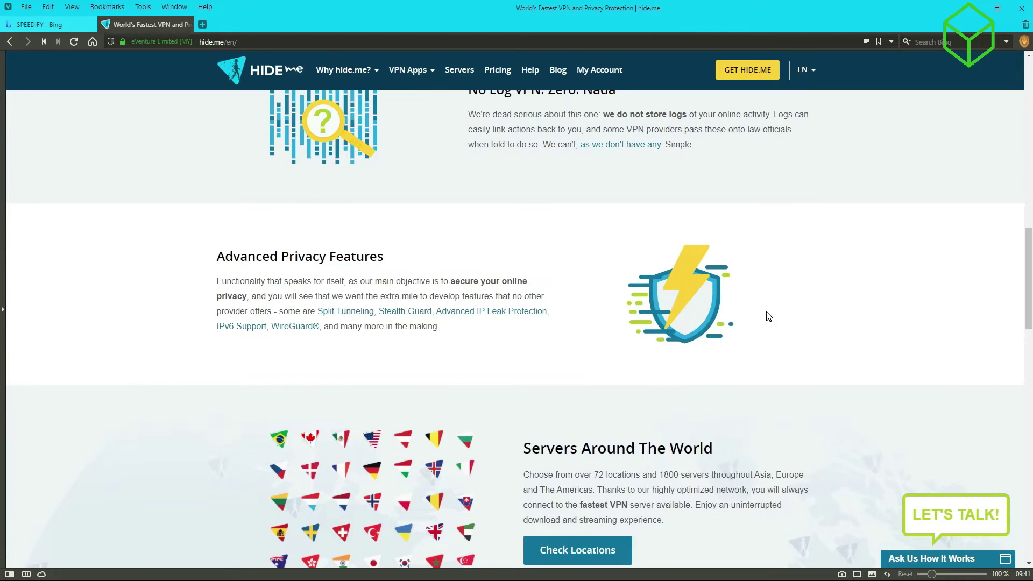
pyautogui.scroll(2, 768, 316)
pyautogui.scroll(3, 768, 317)
pyautogui.scroll(1, 769, 317)
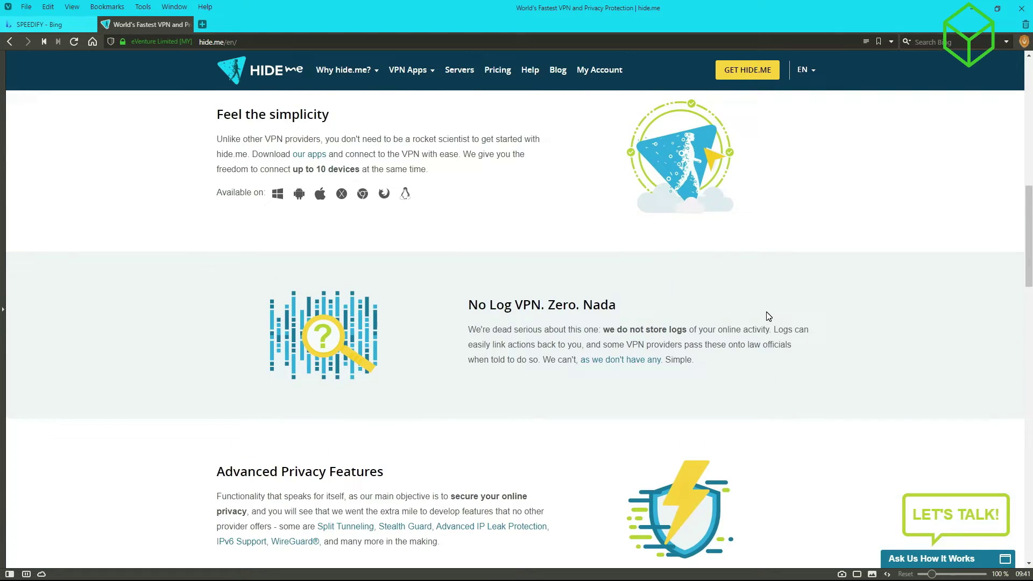
pyautogui.scroll(2, 769, 317)
pyautogui.scroll(2, 769, 317)
pyautogui.scroll(1, 769, 316)
pyautogui.scroll(2, 769, 317)
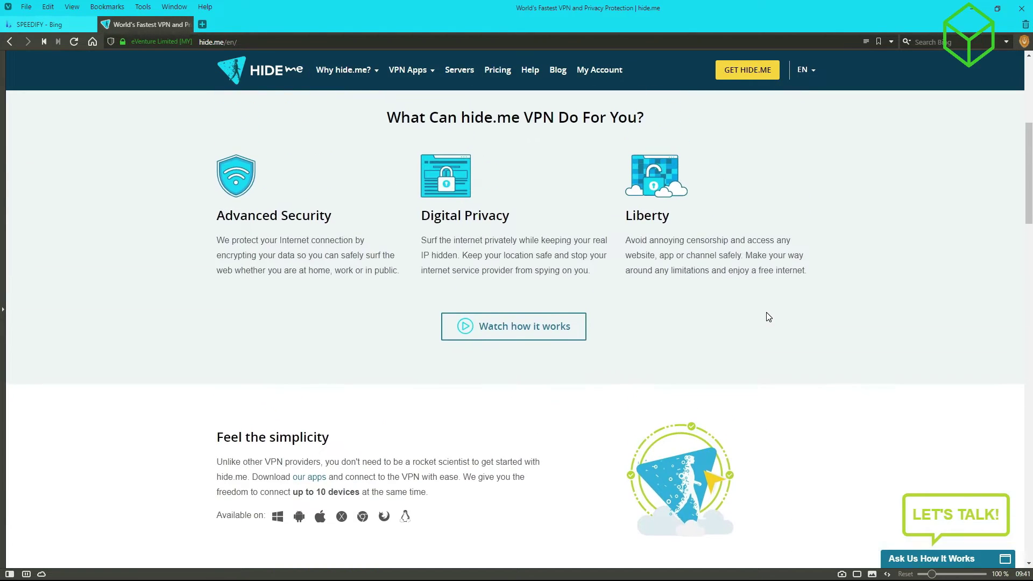
pyautogui.scroll(2, 769, 316)
pyautogui.scroll(1, 768, 316)
pyautogui.scroll(2, 769, 316)
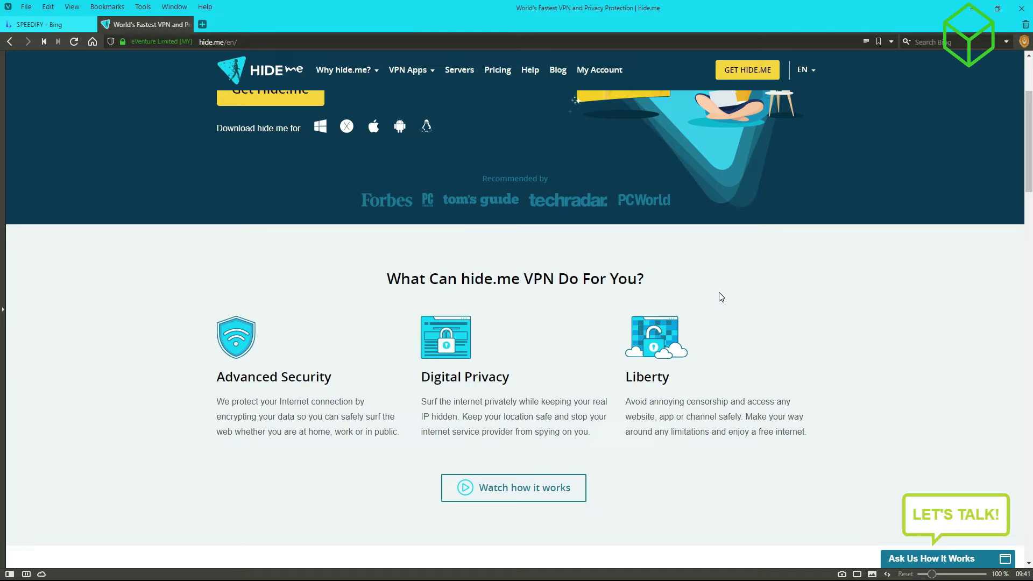
pyautogui.scroll(2, 720, 297)
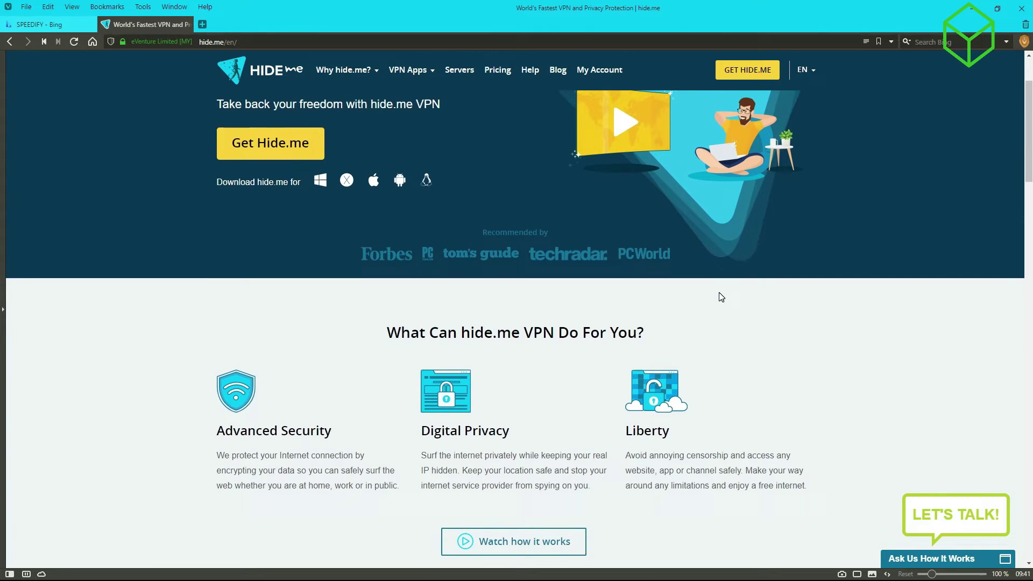
pyautogui.scroll(2, 720, 298)
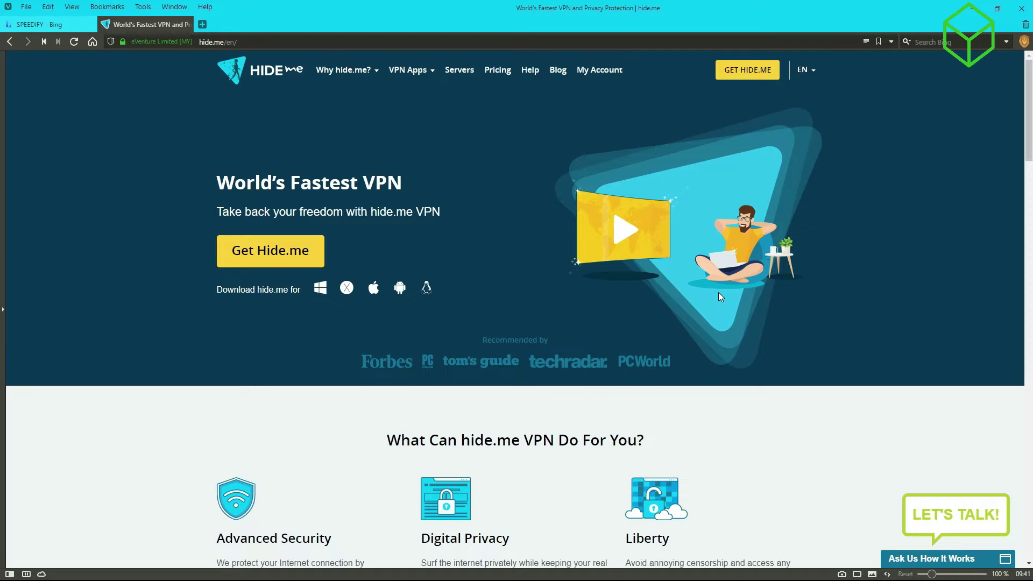
pyautogui.scroll(-5, 718, 292)
pyautogui.scroll(-3, 719, 293)
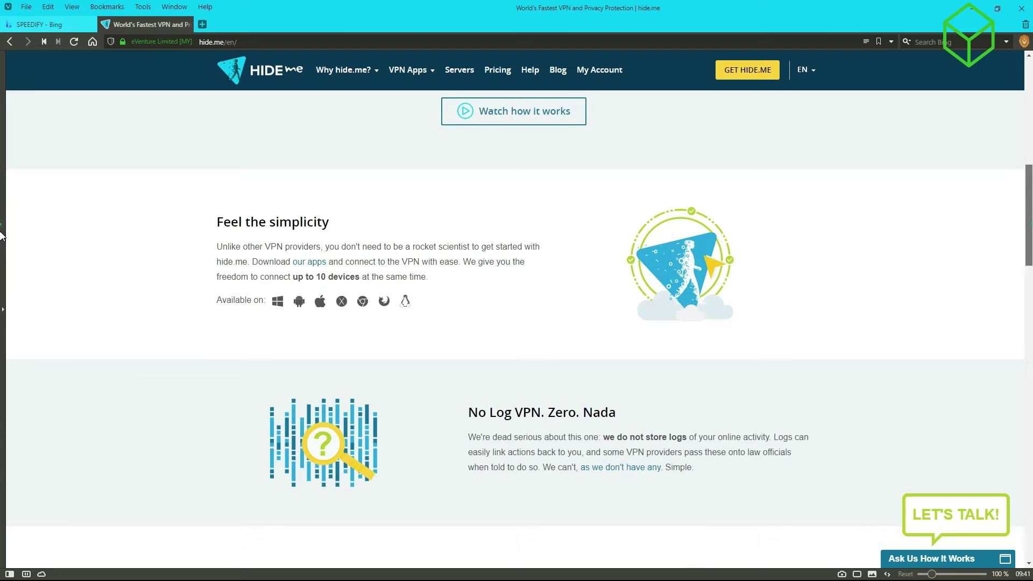
pyautogui.scroll(-5, 517, 323)
pyautogui.scroll(-5, 518, 323)
pyautogui.scroll(-3, 517, 323)
pyautogui.scroll(-3, 517, 322)
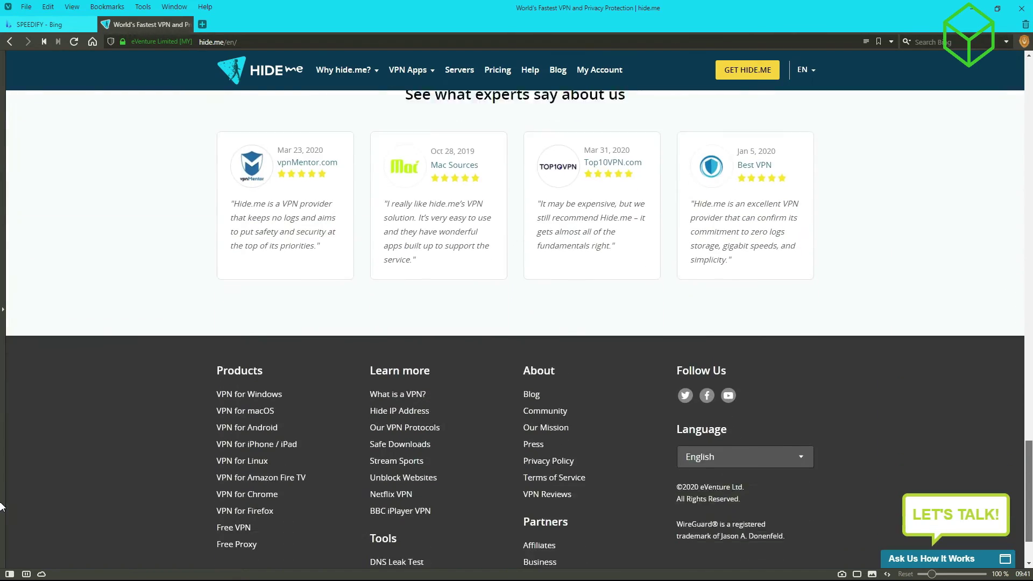
pyautogui.scroll(-1, 516, 323)
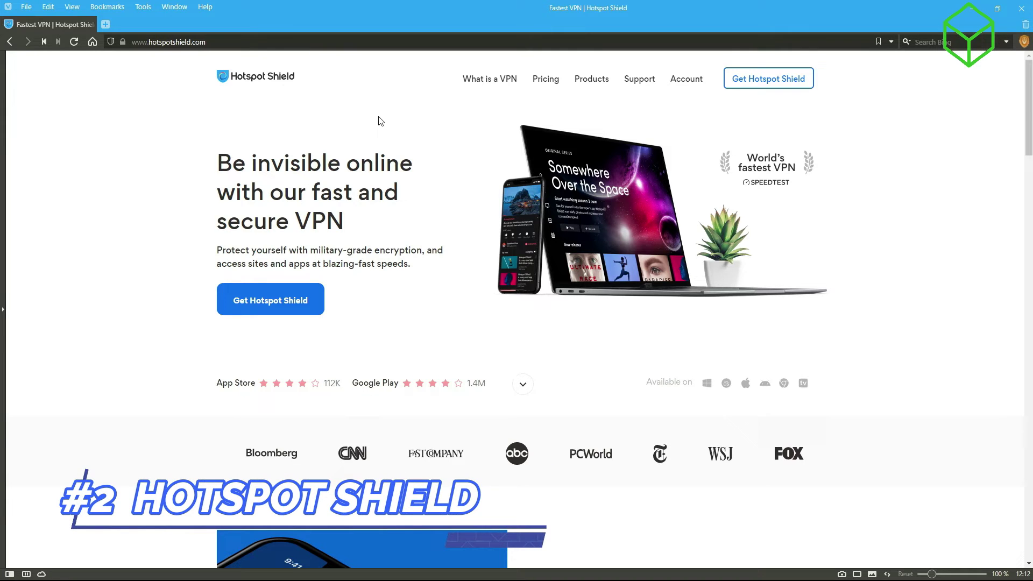
pyautogui.scroll(-2, 388, 148)
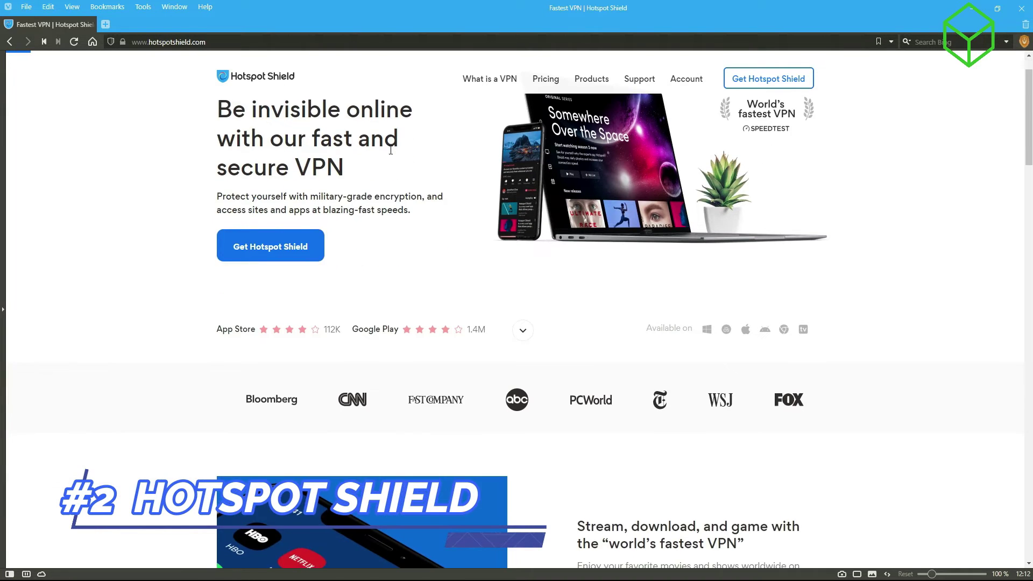
pyautogui.scroll(-2, 388, 148)
pyautogui.scroll(-2, 391, 157)
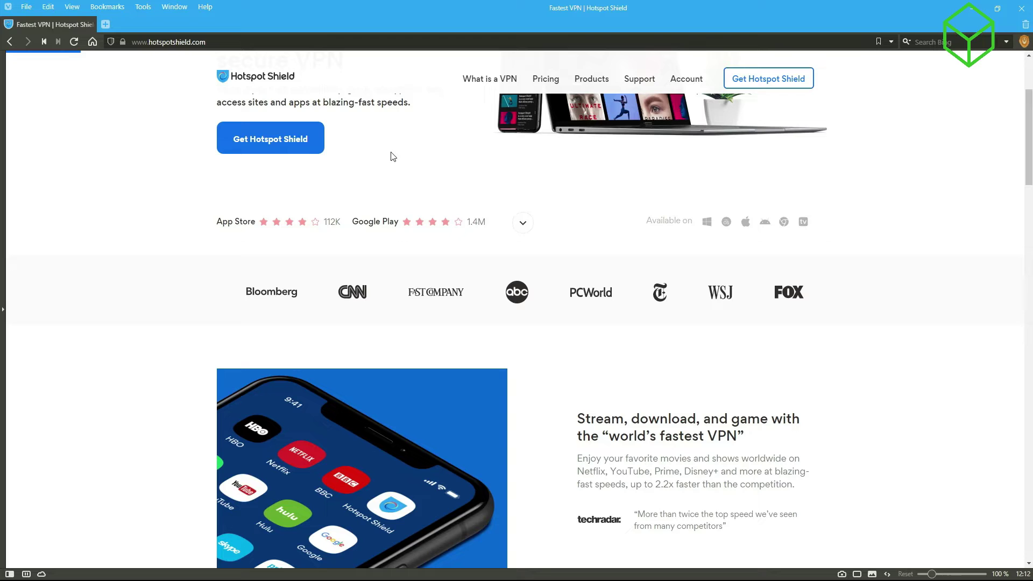
pyautogui.scroll(-1, 391, 156)
pyautogui.scroll(-1, 391, 156)
pyautogui.scroll(-1, 391, 156)
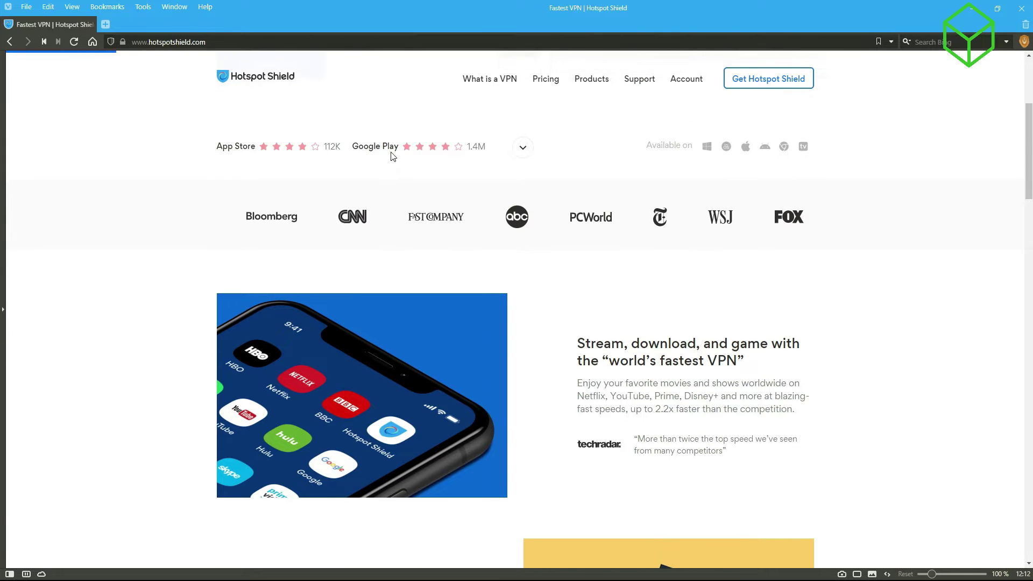
pyautogui.scroll(-1, 391, 156)
pyautogui.scroll(-1, 391, 156)
pyautogui.scroll(-1, 390, 156)
pyautogui.scroll(-1, 392, 156)
pyautogui.scroll(-1, 391, 156)
pyautogui.scroll(-1, 391, 155)
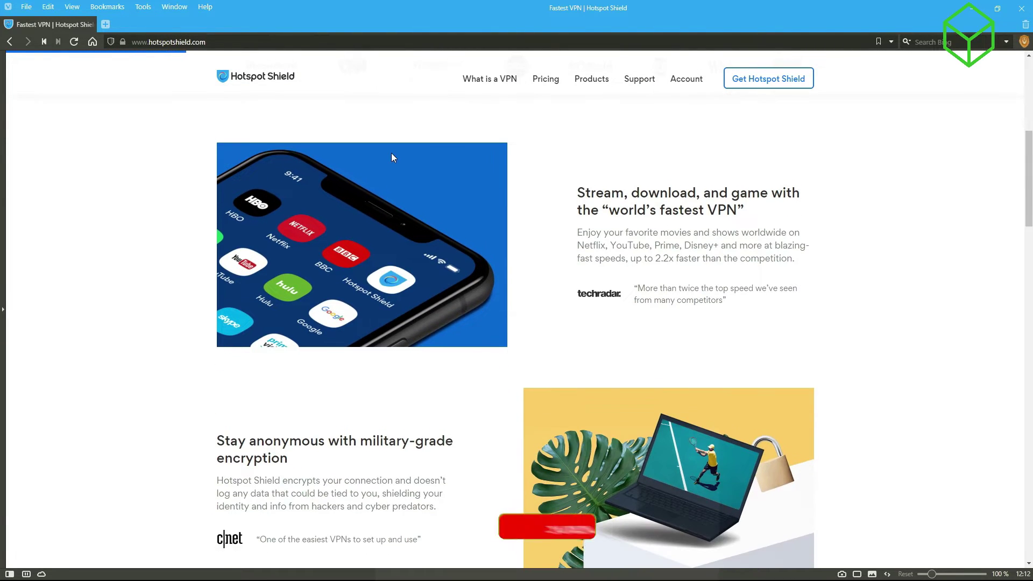
pyautogui.scroll(-2, 391, 156)
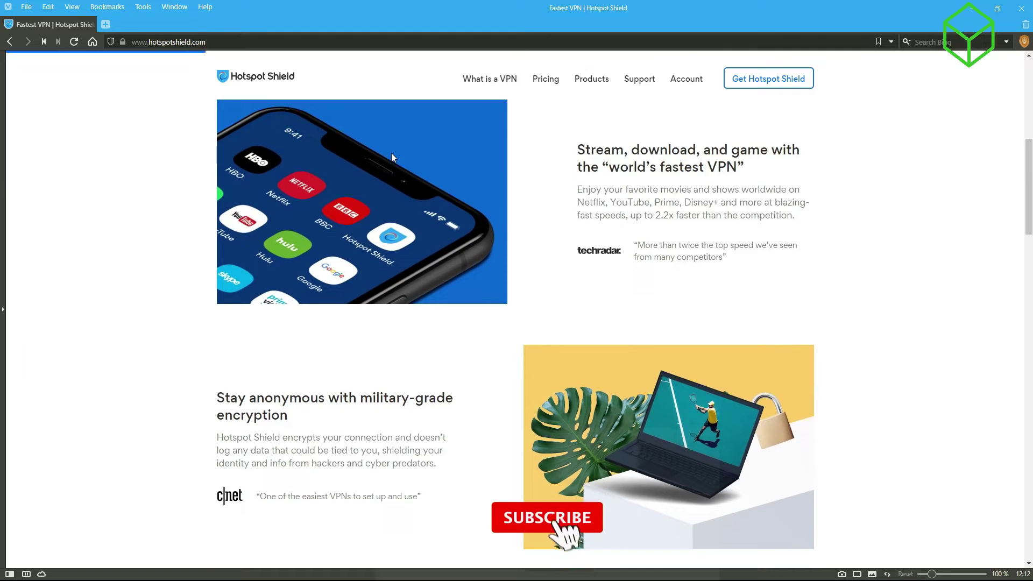
pyautogui.scroll(-1, 391, 153)
pyautogui.scroll(-1, 391, 153)
pyautogui.scroll(-1, 391, 153)
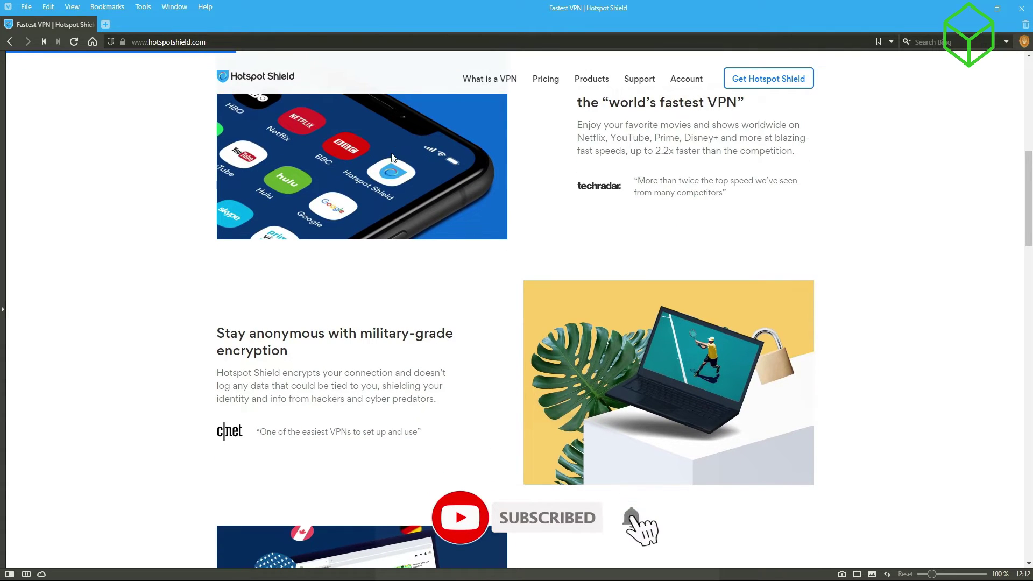
pyautogui.scroll(-1, 392, 153)
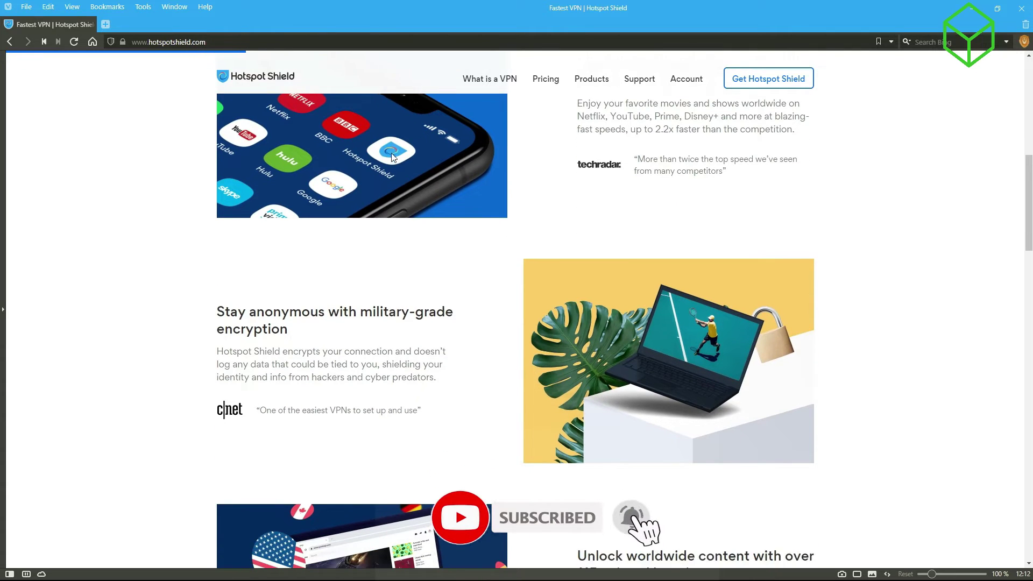
pyautogui.scroll(-1, 392, 153)
pyautogui.scroll(-1, 391, 153)
pyautogui.scroll(-1, 392, 152)
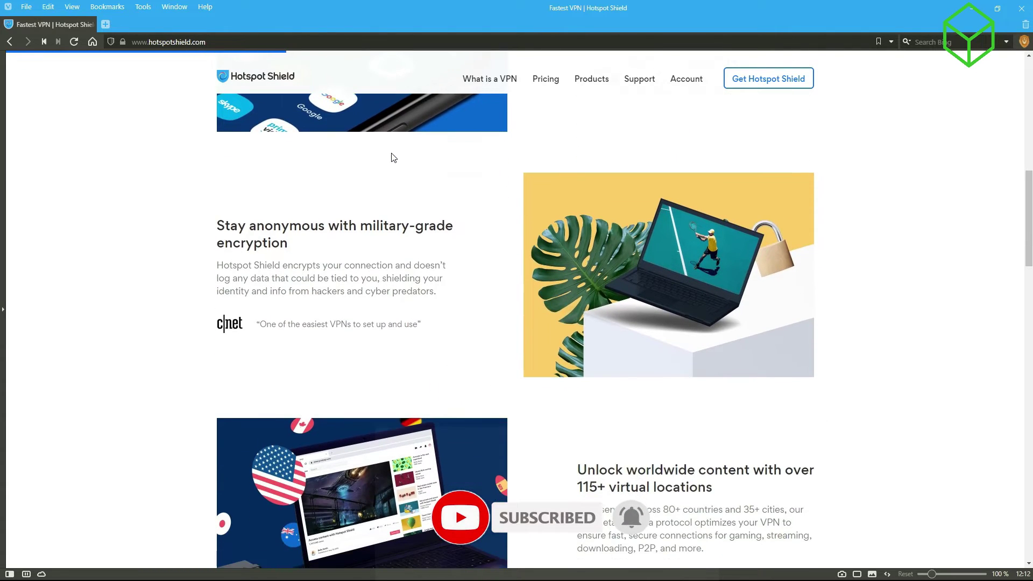
pyautogui.scroll(-1, 392, 153)
pyautogui.scroll(-1, 391, 155)
pyautogui.scroll(-1, 391, 156)
pyautogui.scroll(-1, 391, 155)
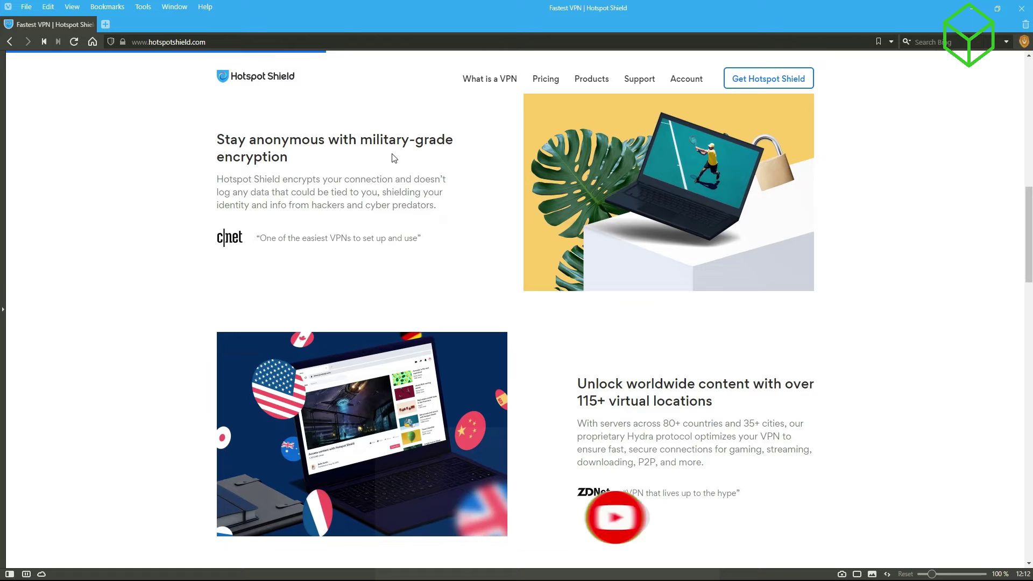
pyautogui.scroll(-1, 391, 156)
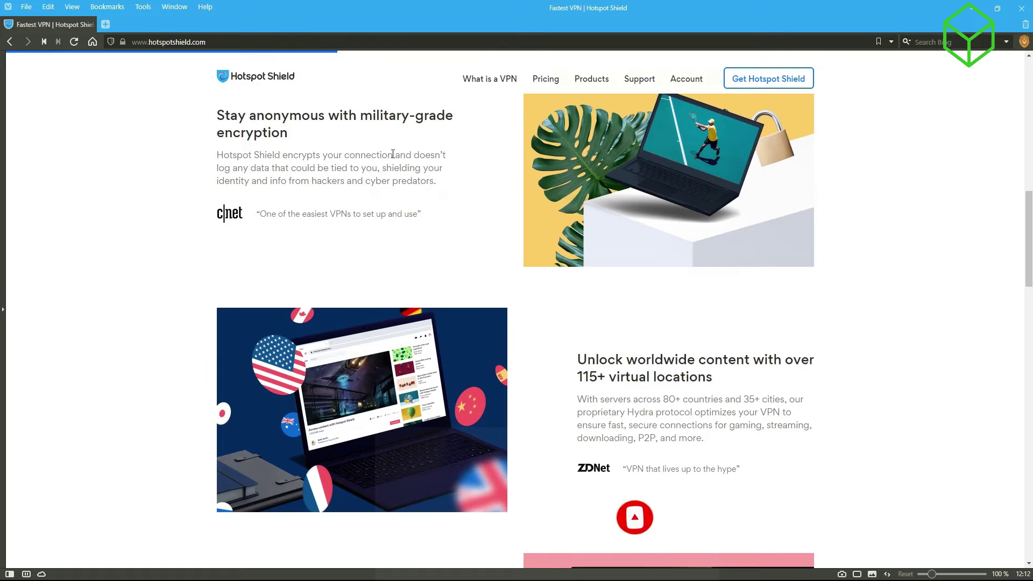
pyautogui.scroll(-1, 392, 154)
pyautogui.scroll(-1, 393, 155)
pyautogui.scroll(-1, 393, 154)
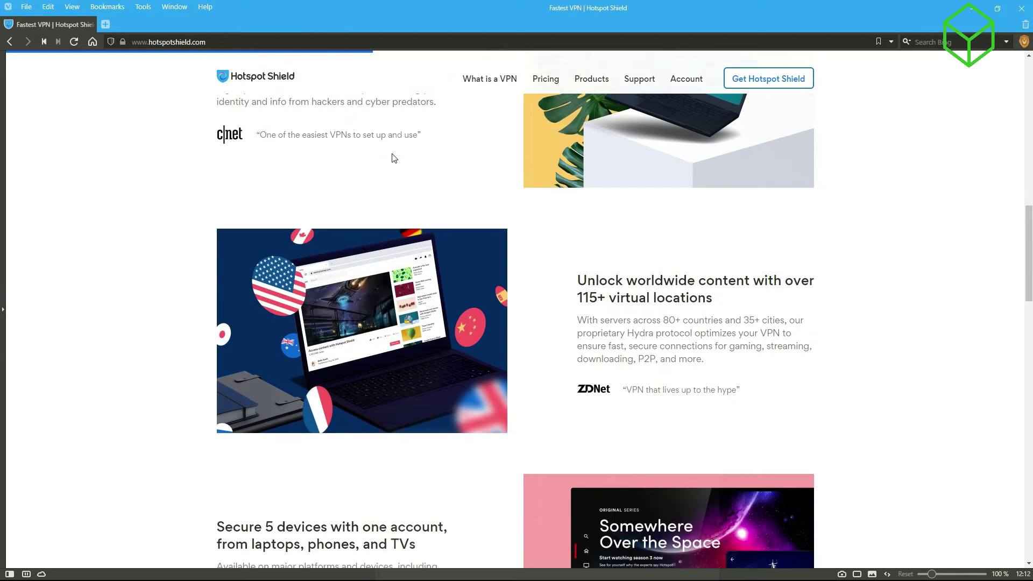
pyautogui.scroll(-1, 392, 155)
pyautogui.scroll(-1, 391, 157)
pyautogui.scroll(-1, 391, 158)
pyautogui.scroll(-1, 392, 158)
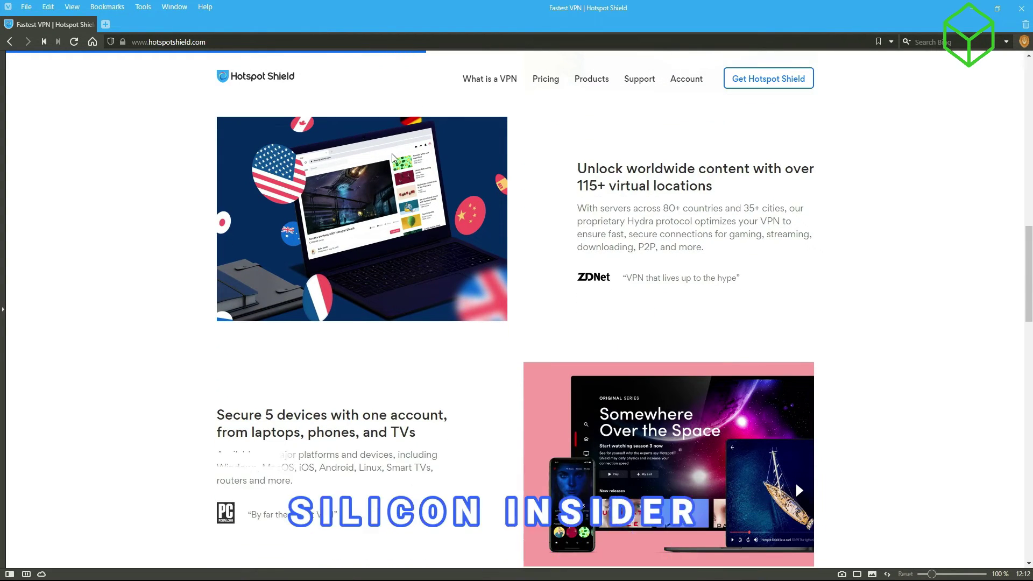
pyautogui.scroll(-1, 391, 157)
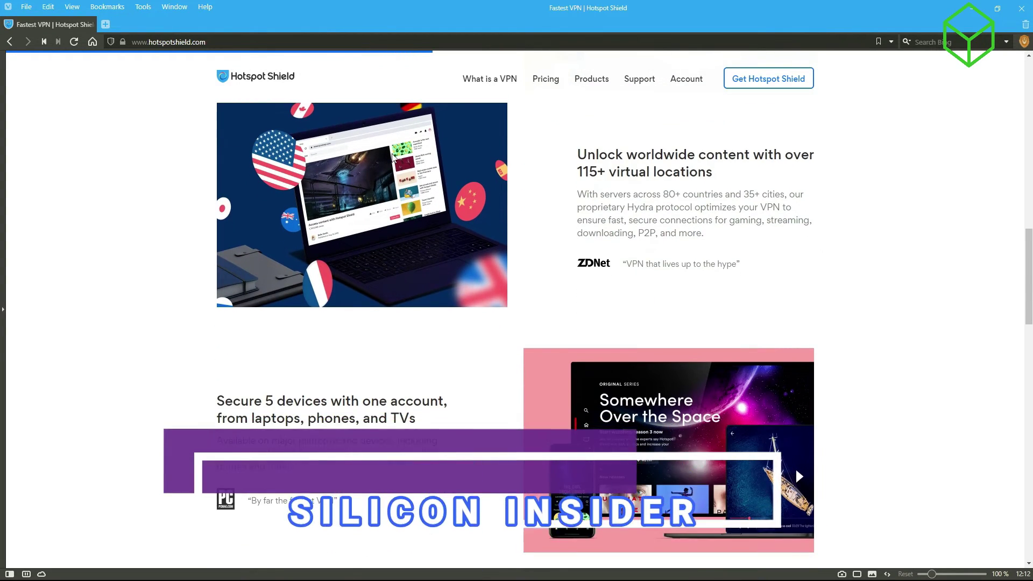
pyautogui.scroll(-1, 392, 157)
pyautogui.scroll(-1, 393, 158)
pyautogui.scroll(-1, 393, 157)
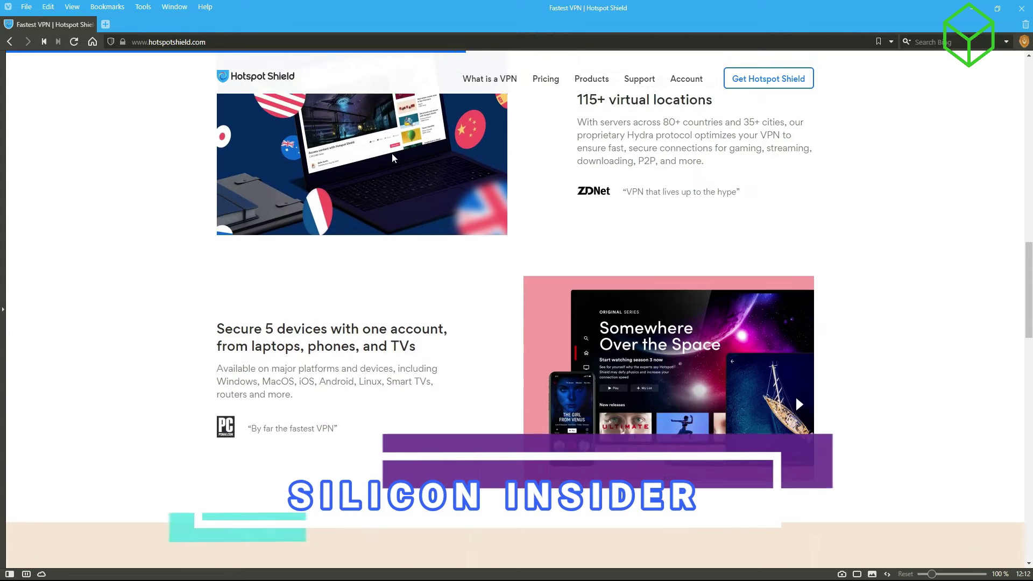
pyautogui.scroll(-1, 393, 157)
pyautogui.scroll(-1, 393, 158)
pyautogui.scroll(-1, 393, 157)
pyautogui.scroll(-1, 392, 158)
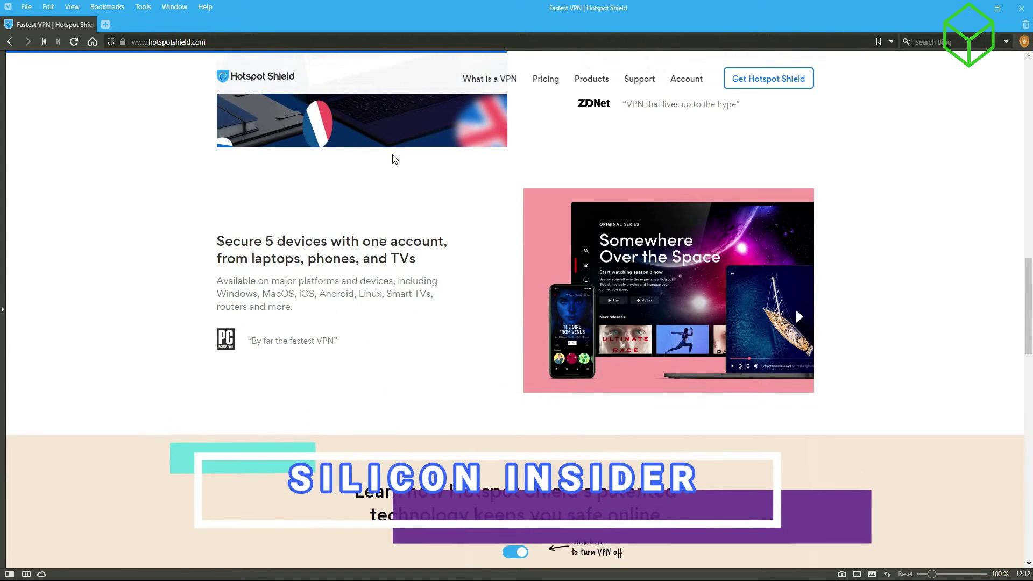
pyautogui.scroll(-1, 393, 158)
pyautogui.scroll(-1, 393, 158)
pyautogui.scroll(-1, 393, 157)
pyautogui.scroll(-1, 393, 158)
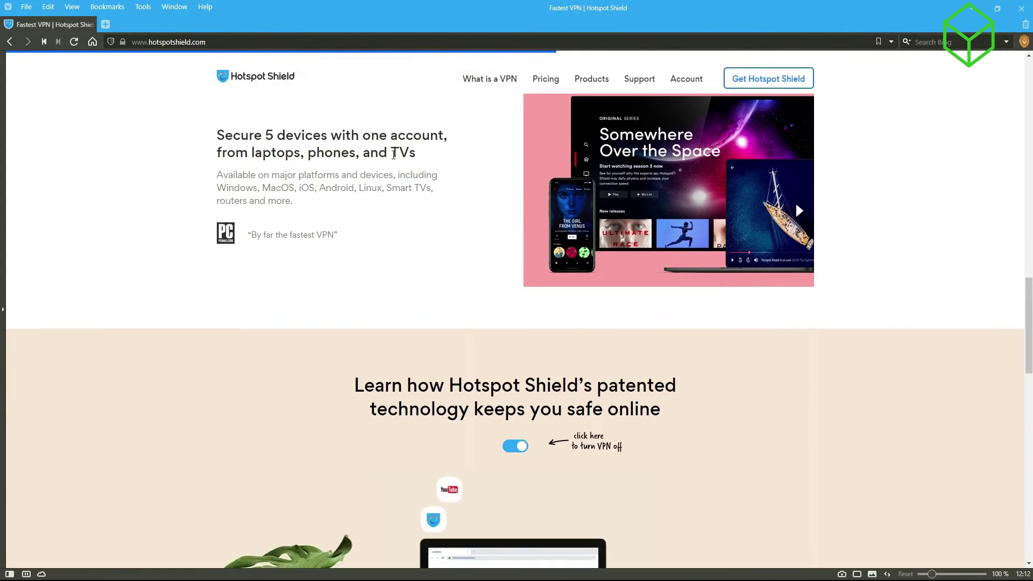
pyautogui.scroll(-1, 393, 157)
pyautogui.scroll(-1, 392, 158)
pyautogui.scroll(-1, 392, 157)
pyautogui.scroll(-1, 393, 158)
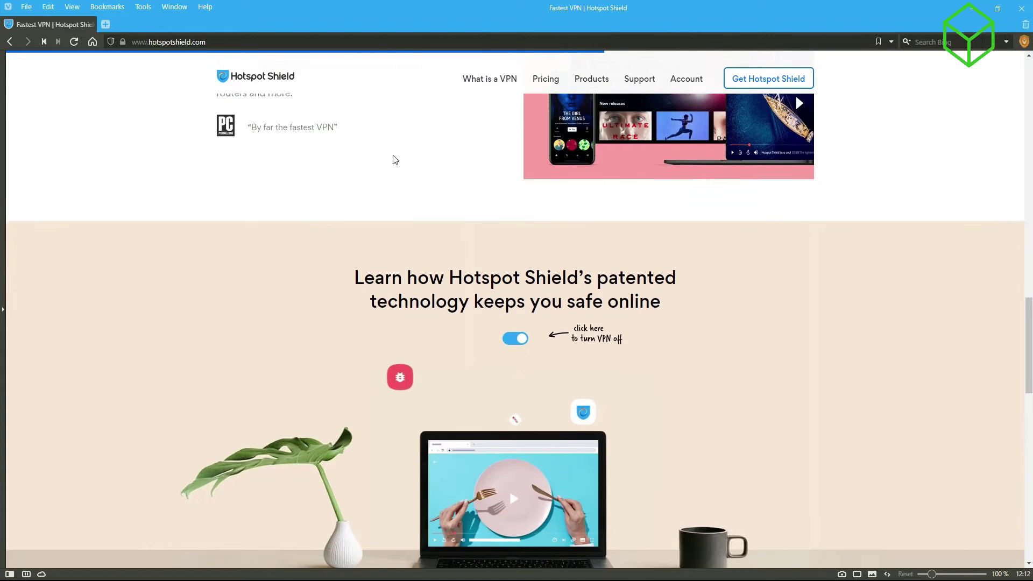
pyautogui.scroll(-1, 393, 157)
pyautogui.scroll(-1, 394, 157)
pyautogui.scroll(-1, 394, 158)
pyautogui.scroll(-1, 393, 158)
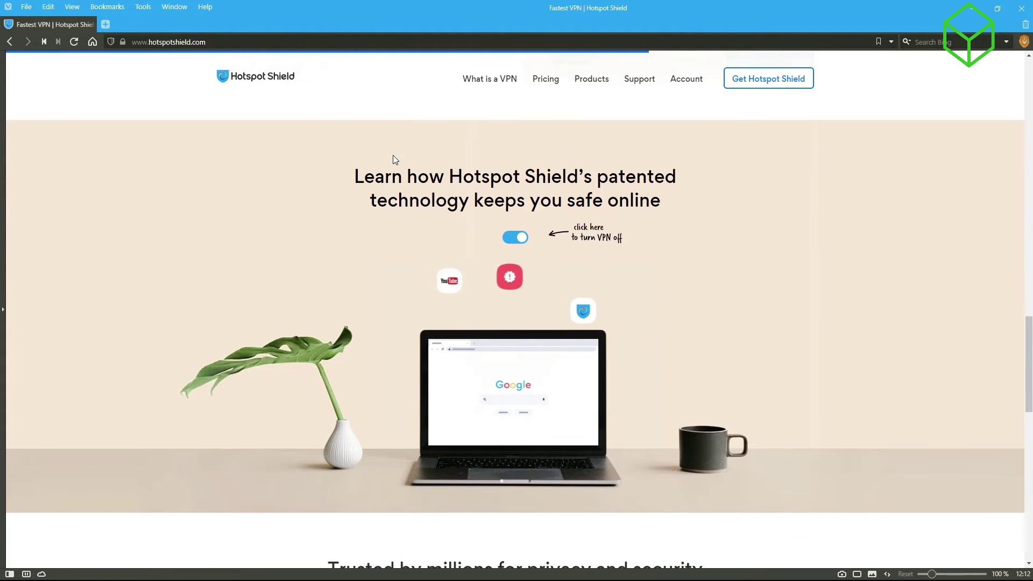
pyautogui.scroll(-1, 394, 157)
pyautogui.scroll(-1, 393, 155)
pyautogui.scroll(-1, 392, 155)
pyautogui.scroll(-1, 393, 155)
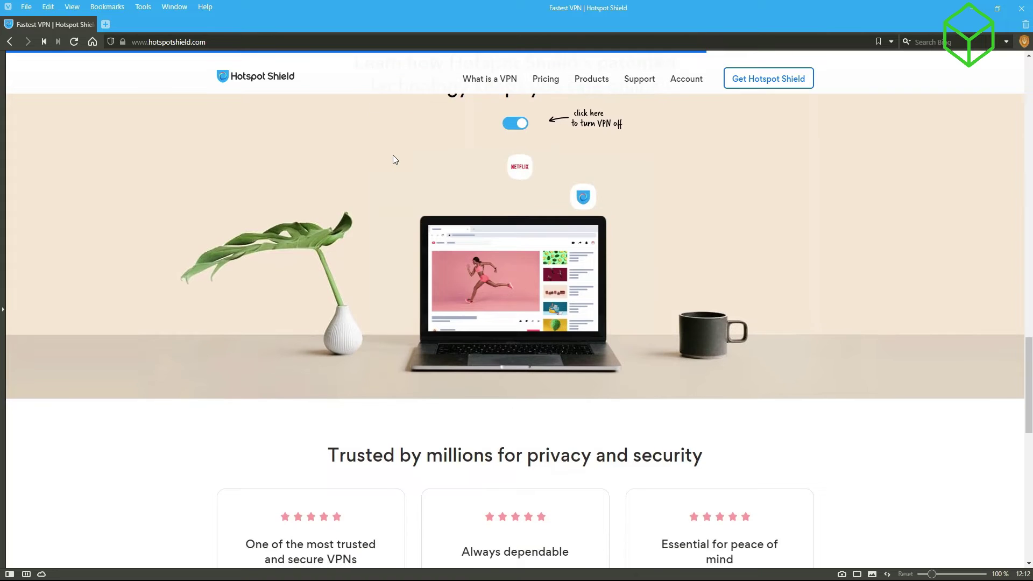
pyautogui.scroll(-1, 393, 155)
pyautogui.scroll(-1, 393, 156)
pyautogui.scroll(-1, 393, 156)
pyautogui.scroll(-1, 393, 155)
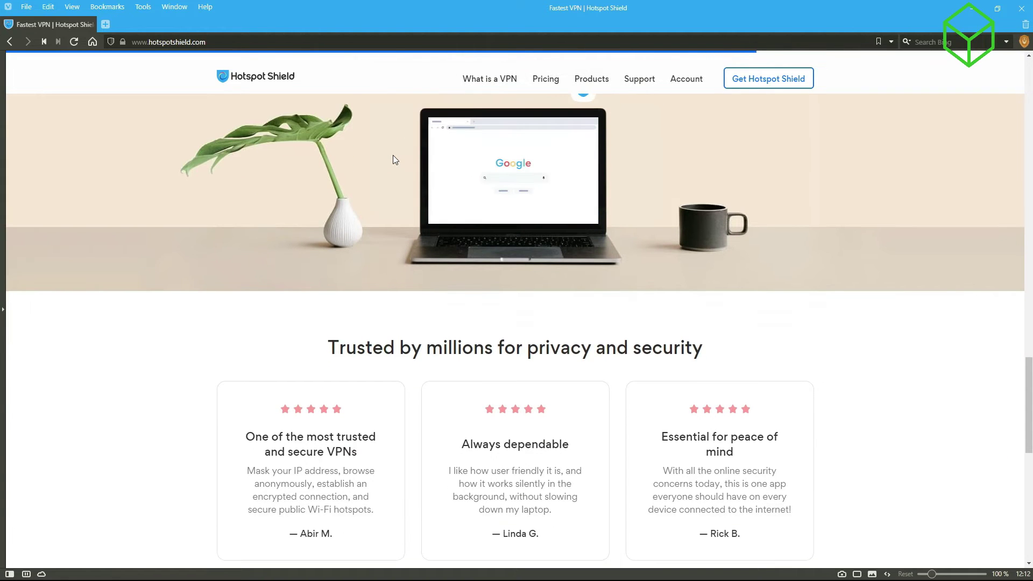
pyautogui.scroll(-1, 393, 155)
pyautogui.scroll(-1, 393, 155)
pyautogui.scroll(-1, 393, 155)
pyautogui.scroll(-1, 394, 155)
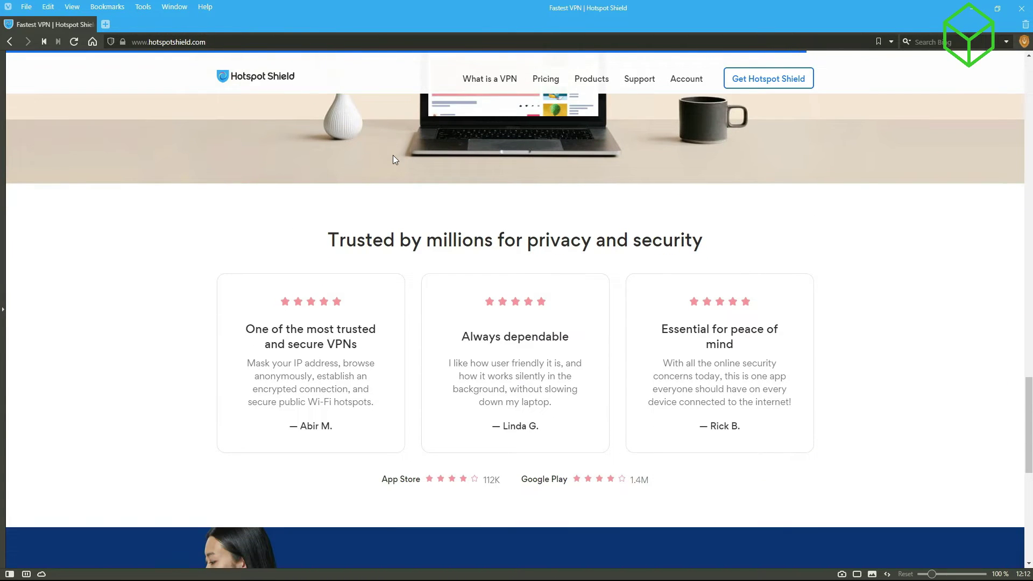
pyautogui.scroll(-1, 392, 155)
pyautogui.scroll(-1, 393, 155)
pyautogui.scroll(-1, 393, 155)
pyautogui.scroll(-1, 393, 155)
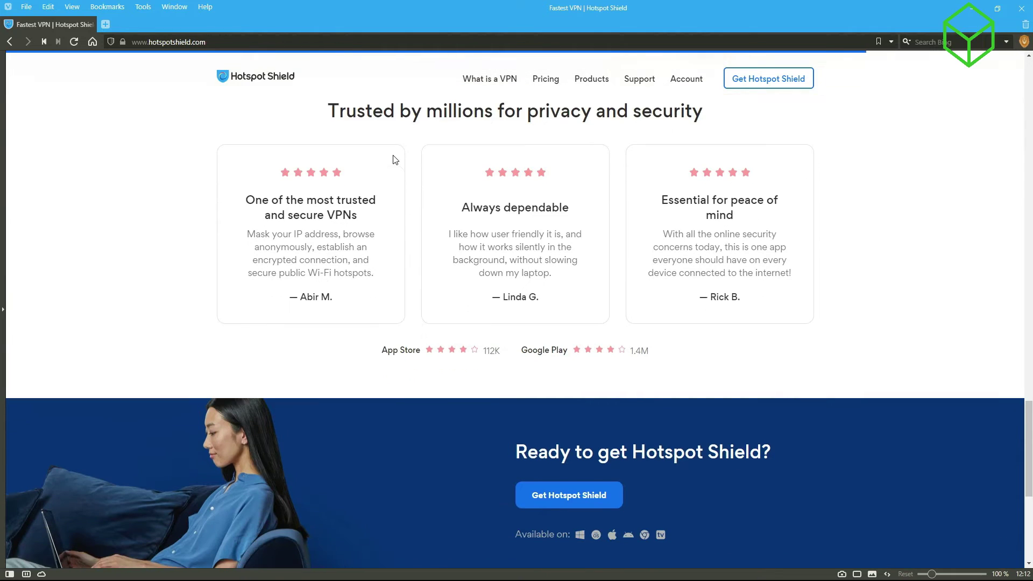
pyautogui.scroll(-1, 394, 155)
pyautogui.scroll(-1, 393, 158)
pyautogui.scroll(-1, 393, 159)
pyautogui.scroll(-1, 393, 159)
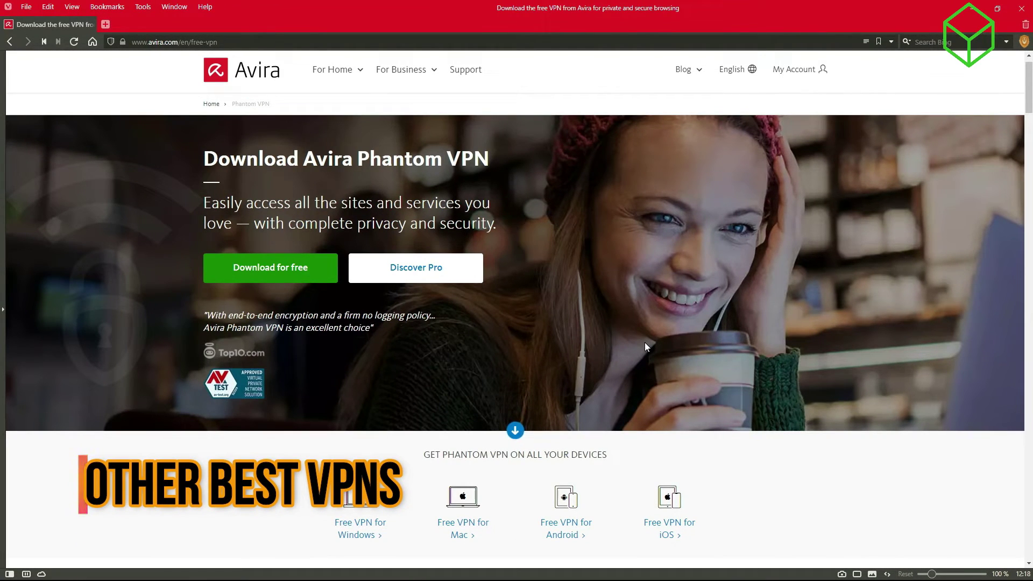
pyautogui.scroll(-2, 523, 123)
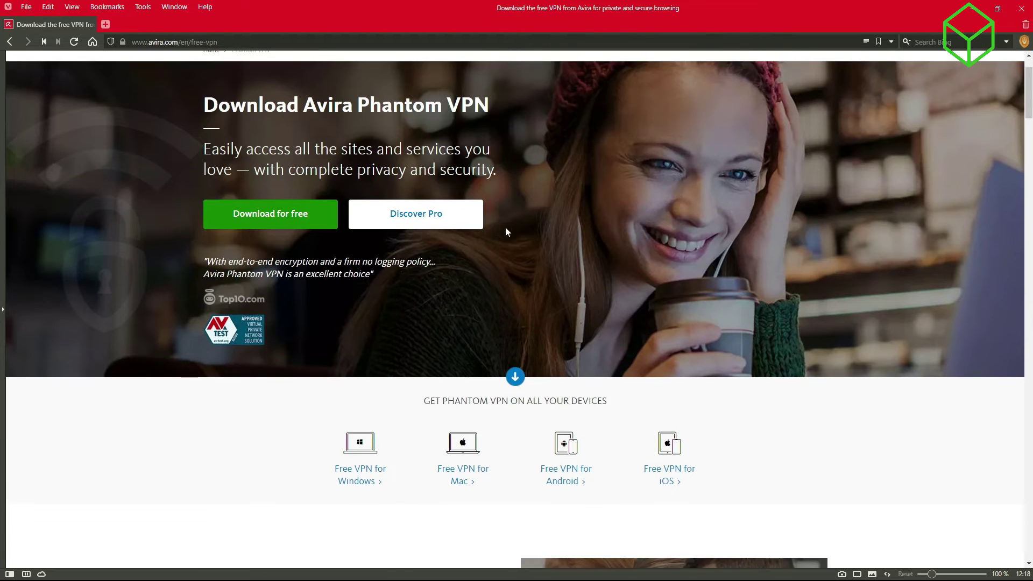
pyautogui.scroll(-2, 504, 231)
pyautogui.scroll(-5, 2, 162)
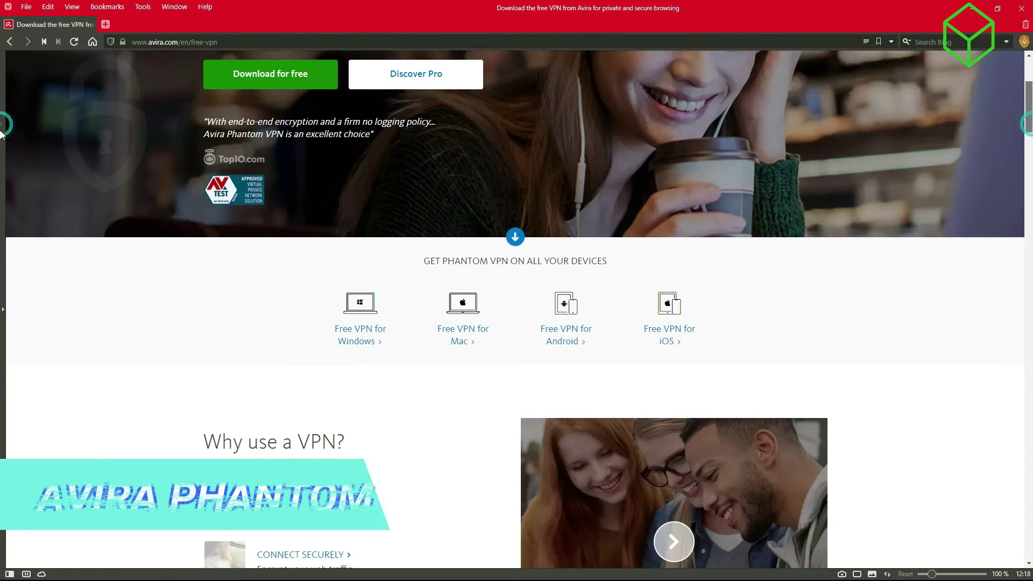
pyautogui.scroll(-5, 2, 161)
pyautogui.scroll(-5, 2, 201)
pyautogui.scroll(-3, 1, 226)
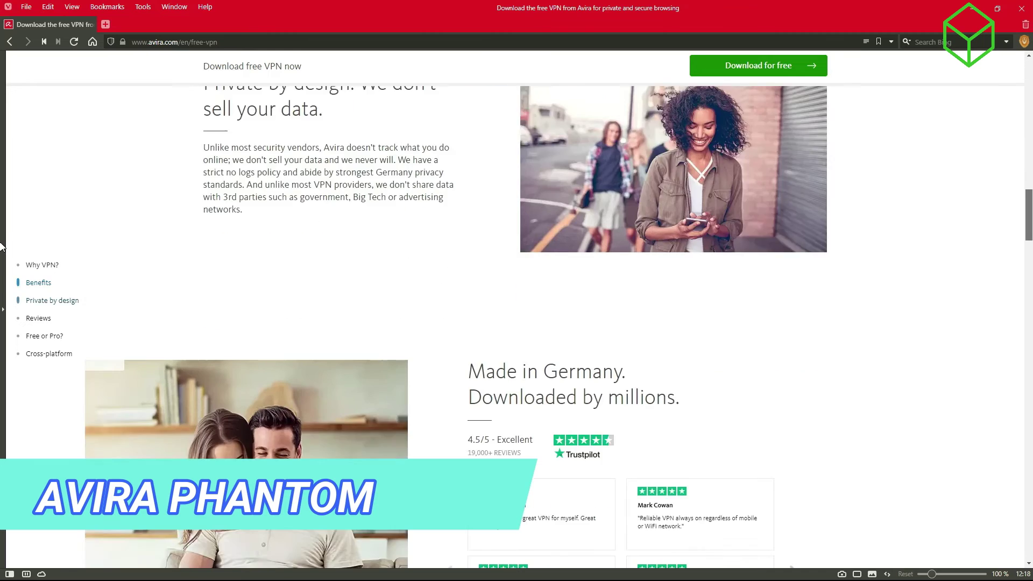
pyautogui.scroll(-3, 2, 251)
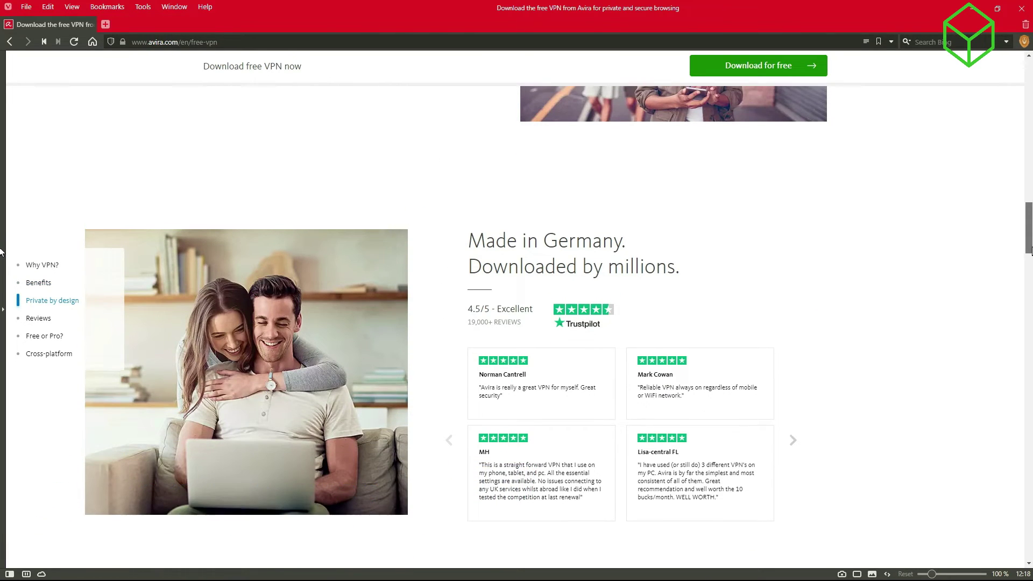
pyautogui.moveTo(1027, 246); pyautogui.dragTo(1026, 211)
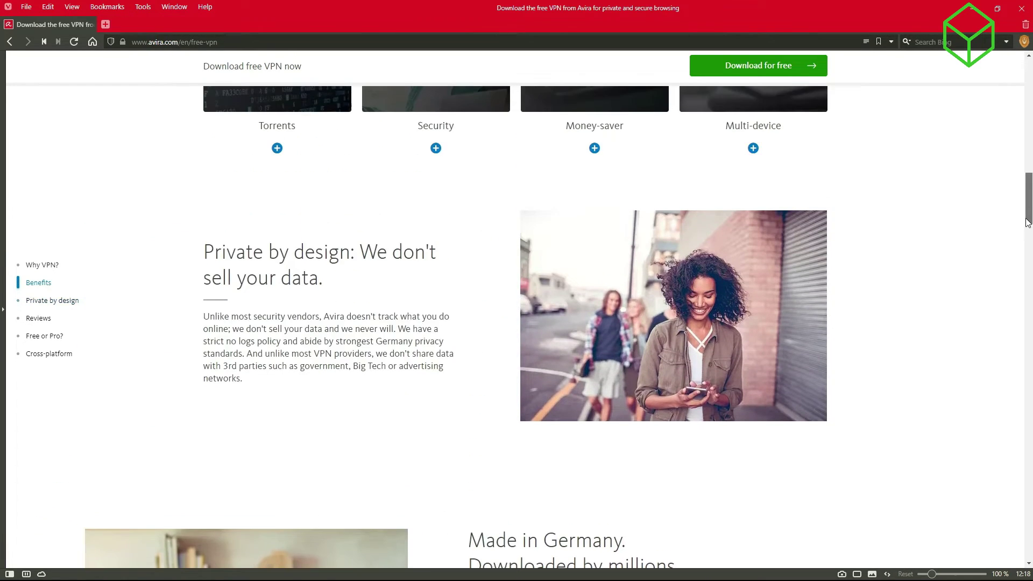
pyautogui.moveTo(1026, 205)
pyautogui.mouseDown()
pyautogui.moveTo(1019, 176)
pyautogui.moveTo(1014, 279)
pyautogui.mouseUp()
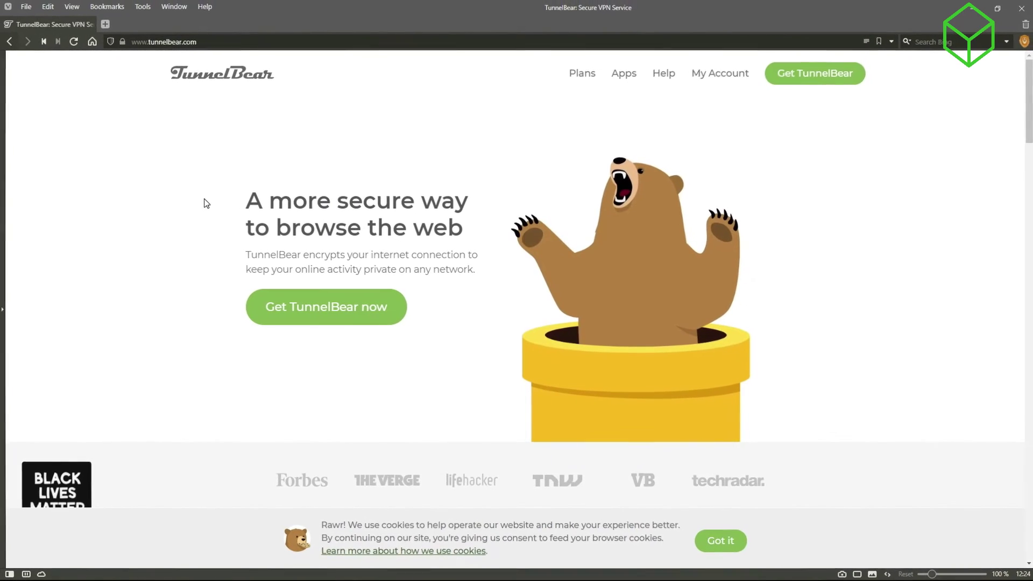
pyautogui.scroll(-2, 206, 203)
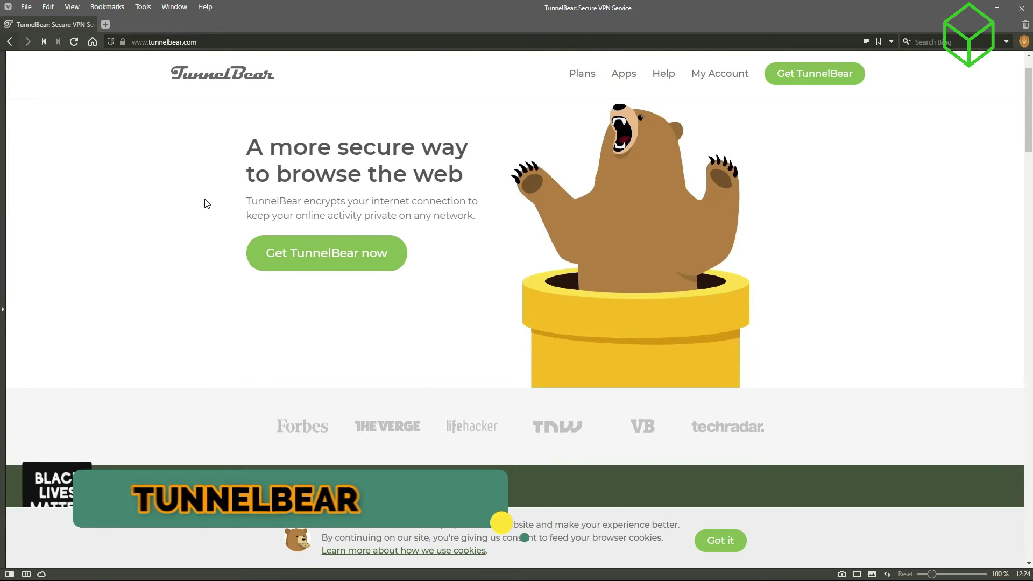
pyautogui.scroll(-2, 205, 203)
pyautogui.scroll(-2, 205, 203)
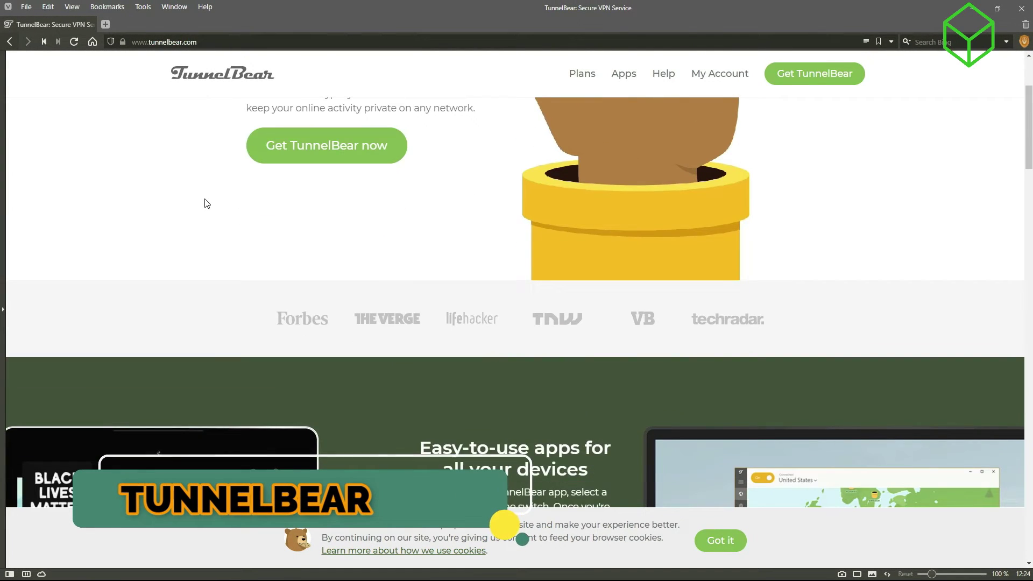
pyautogui.scroll(-2, 206, 203)
pyautogui.scroll(-2, 205, 203)
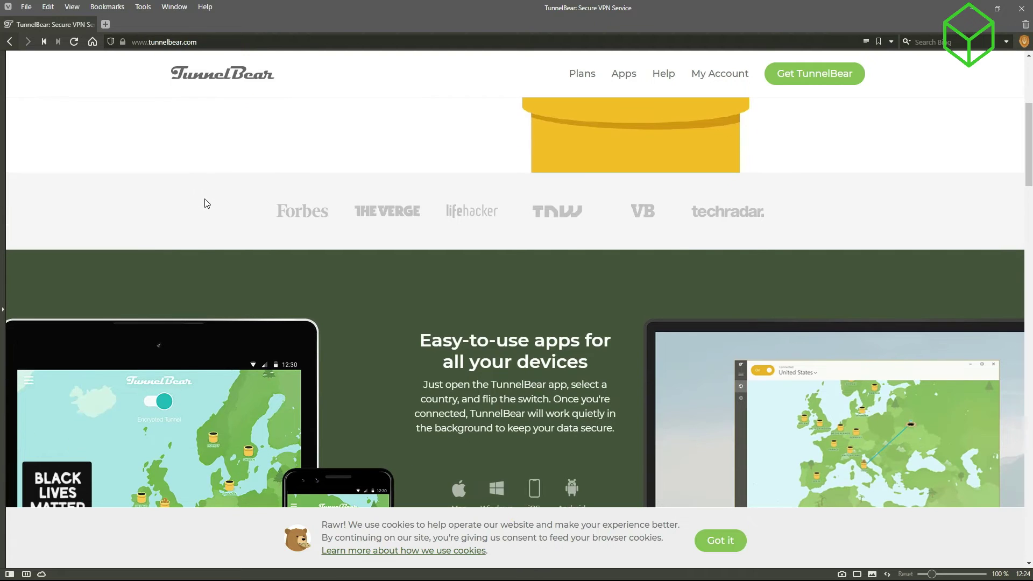
pyautogui.scroll(-2, 205, 203)
pyautogui.scroll(-2, 205, 203)
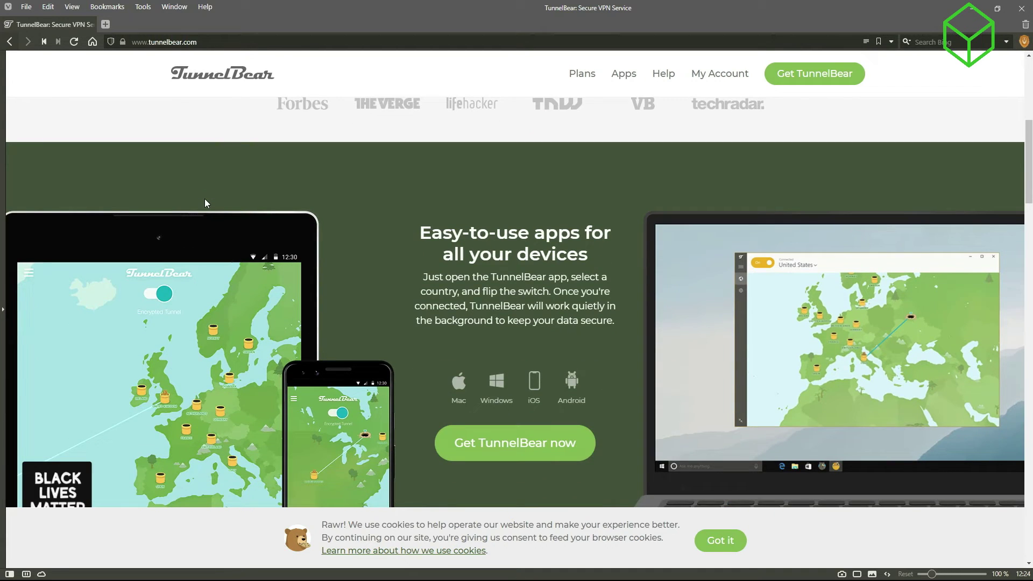
pyautogui.scroll(-2, 205, 203)
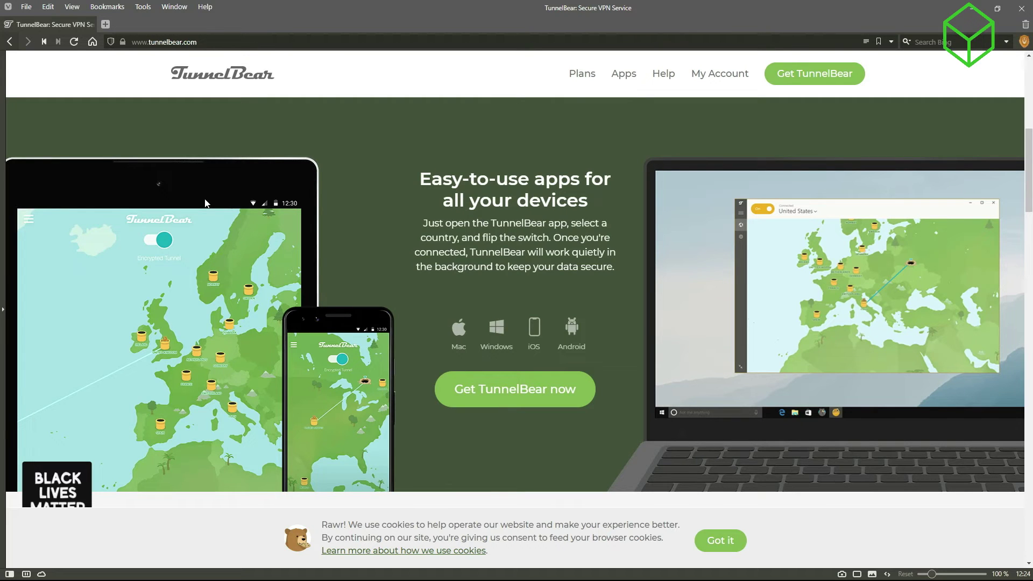
pyautogui.scroll(-2, 205, 202)
pyautogui.scroll(-2, 204, 198)
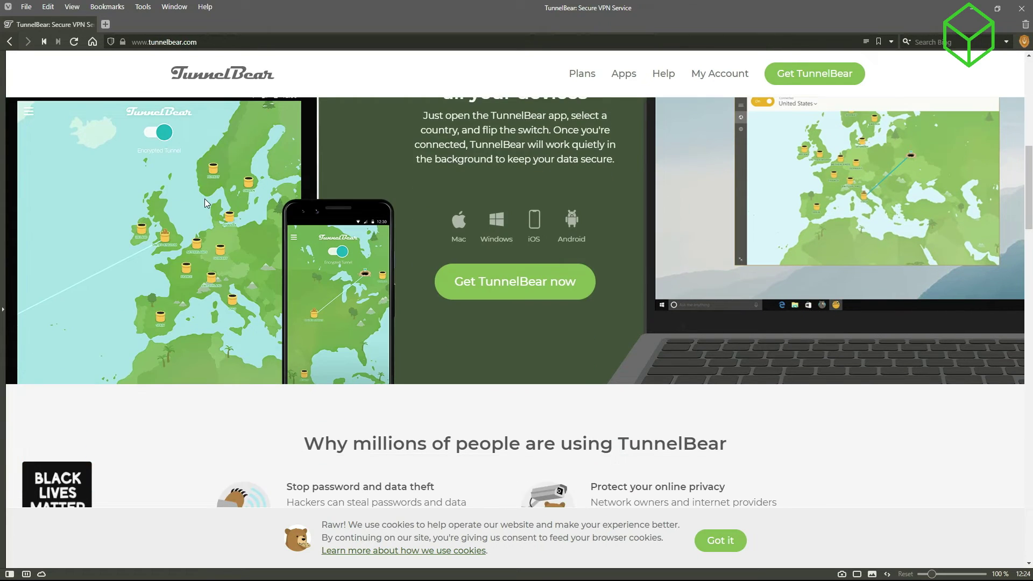
pyautogui.scroll(-2, 204, 200)
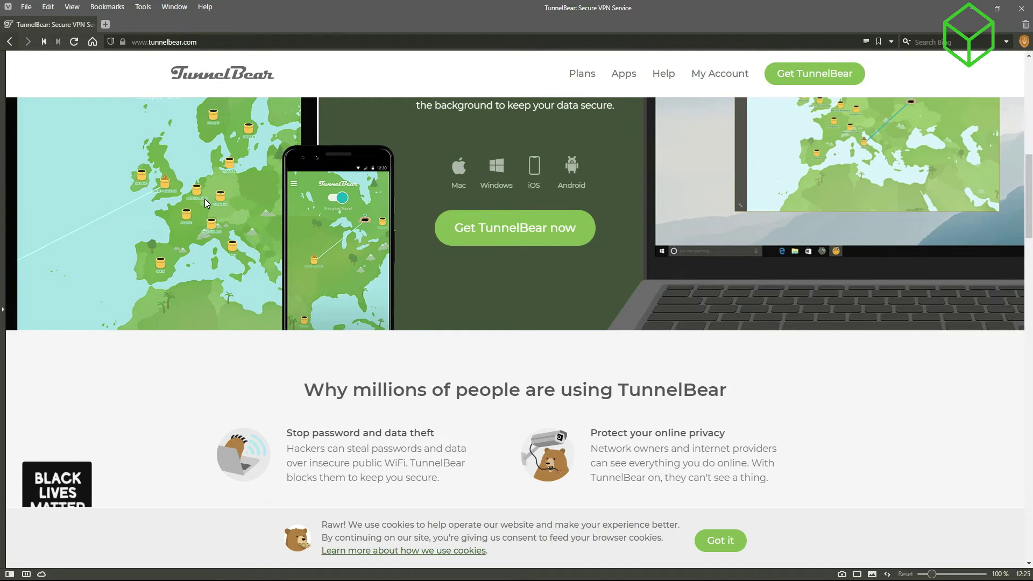
pyautogui.scroll(-2, 204, 199)
pyautogui.scroll(-2, 204, 199)
pyautogui.scroll(-2, 205, 199)
pyautogui.scroll(-2, 203, 199)
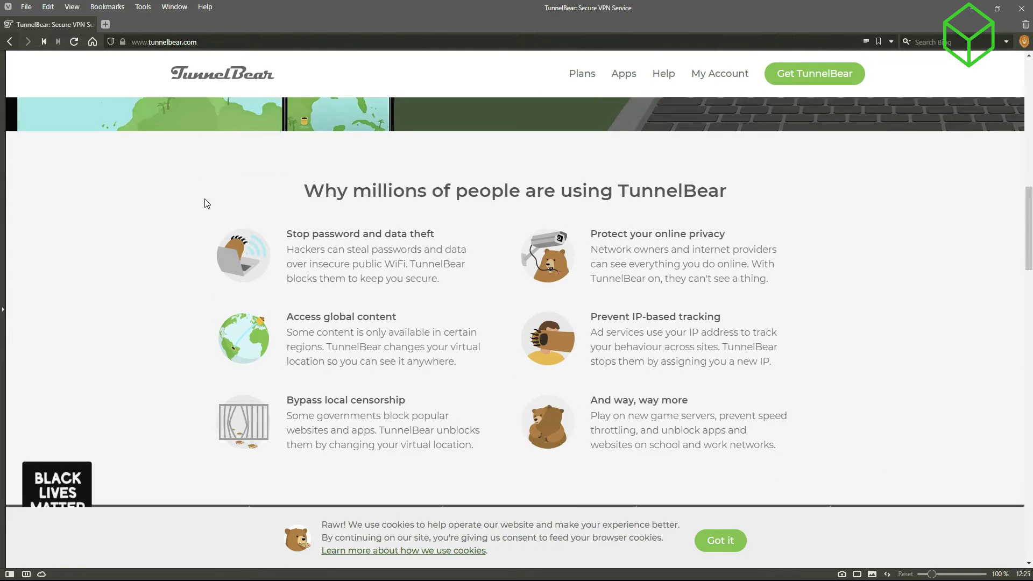
pyautogui.scroll(-2, 204, 198)
pyautogui.scroll(-2, 204, 199)
pyautogui.scroll(-2, 205, 199)
pyautogui.scroll(-2, 204, 199)
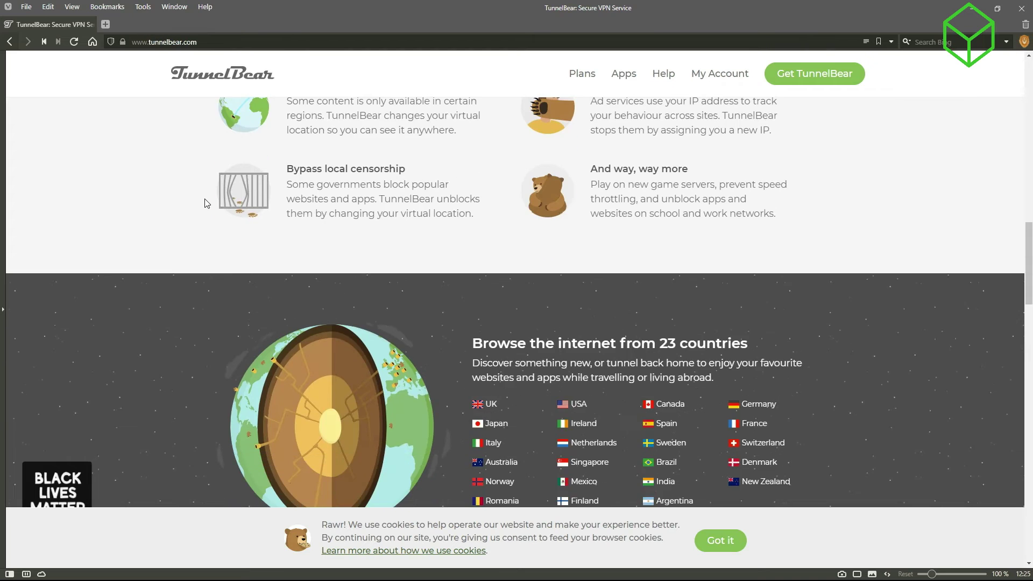
pyautogui.scroll(-2, 204, 199)
pyautogui.scroll(-2, 204, 198)
pyautogui.scroll(-2, 204, 199)
pyautogui.scroll(-1, 204, 198)
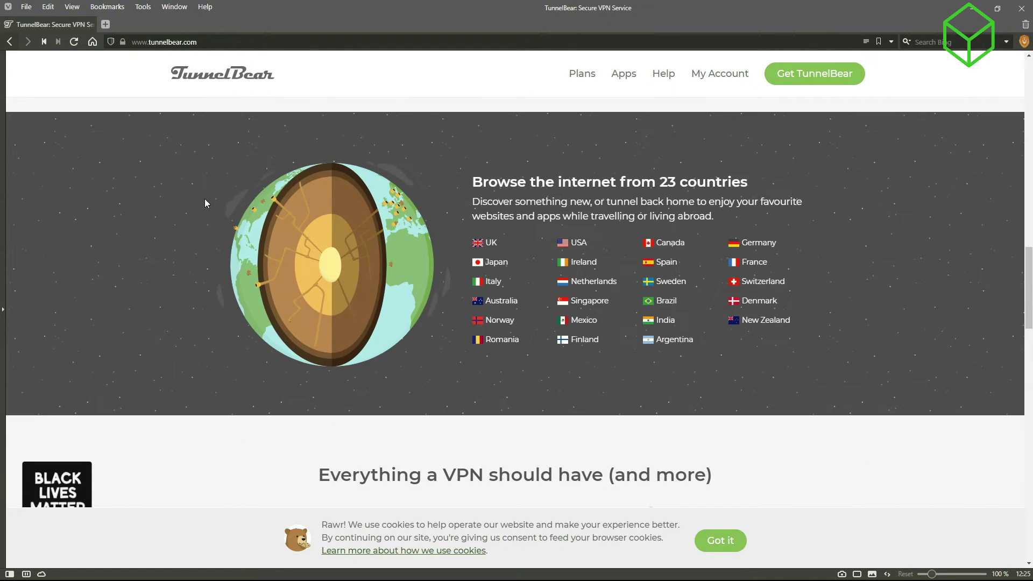
pyautogui.scroll(-1, 204, 198)
pyautogui.scroll(-2, 204, 199)
pyautogui.scroll(-2, 204, 199)
pyautogui.scroll(-2, 205, 199)
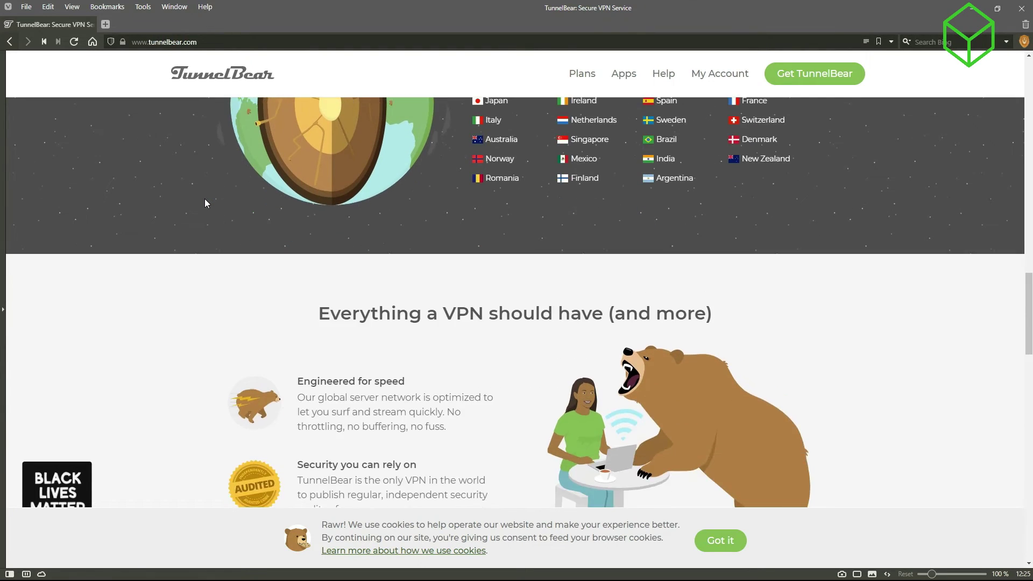
pyautogui.scroll(-2, 204, 199)
pyautogui.scroll(-1, 205, 199)
pyautogui.scroll(-1, 204, 199)
pyautogui.scroll(-2, 204, 199)
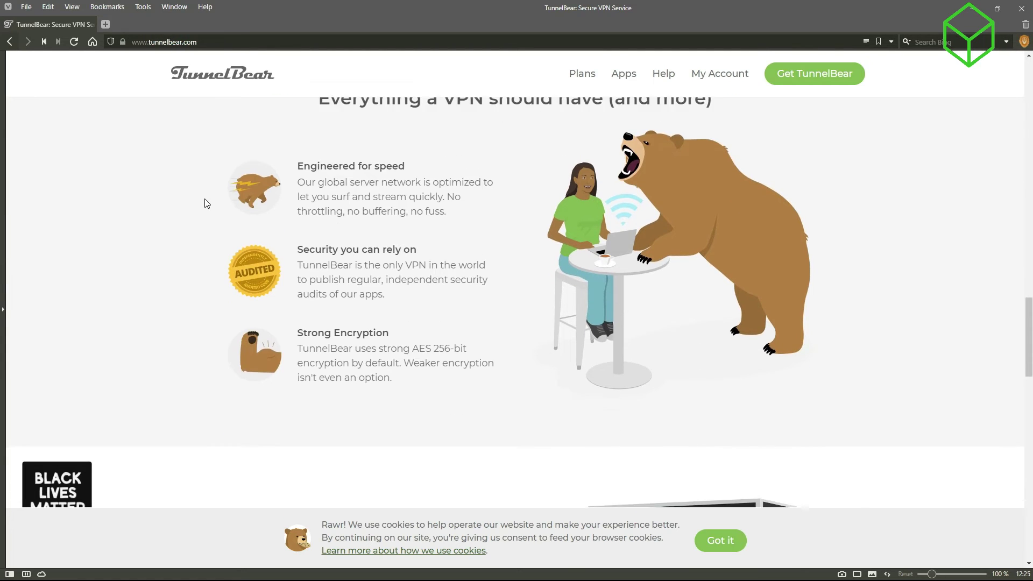
pyautogui.scroll(-2, 204, 199)
pyautogui.scroll(-1, 205, 199)
pyautogui.scroll(-1, 204, 199)
pyautogui.scroll(-2, 204, 198)
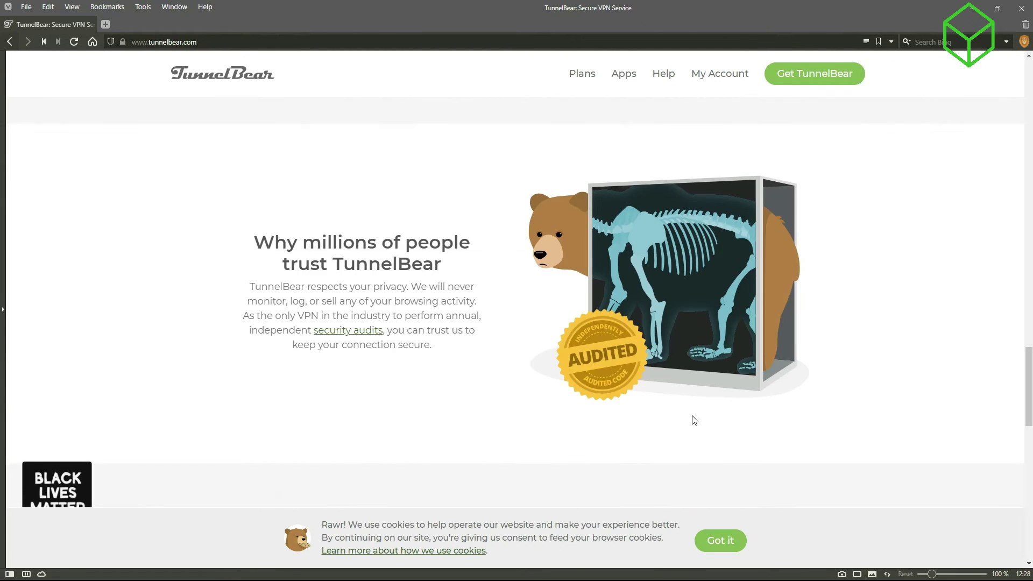
pyautogui.scroll(-2, 694, 415)
pyautogui.scroll(-1, 693, 416)
pyautogui.scroll(-1, 693, 416)
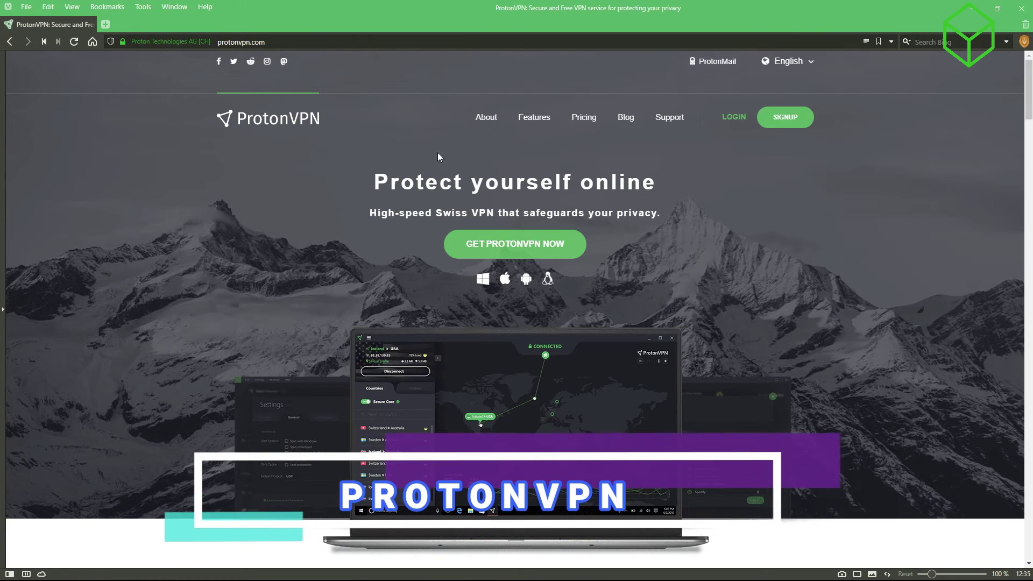
# Step: Highlight then deselect the 'Protect yourself online' headline while scrolling to Tor over VPN
pyautogui.doubleClick(269, 146)
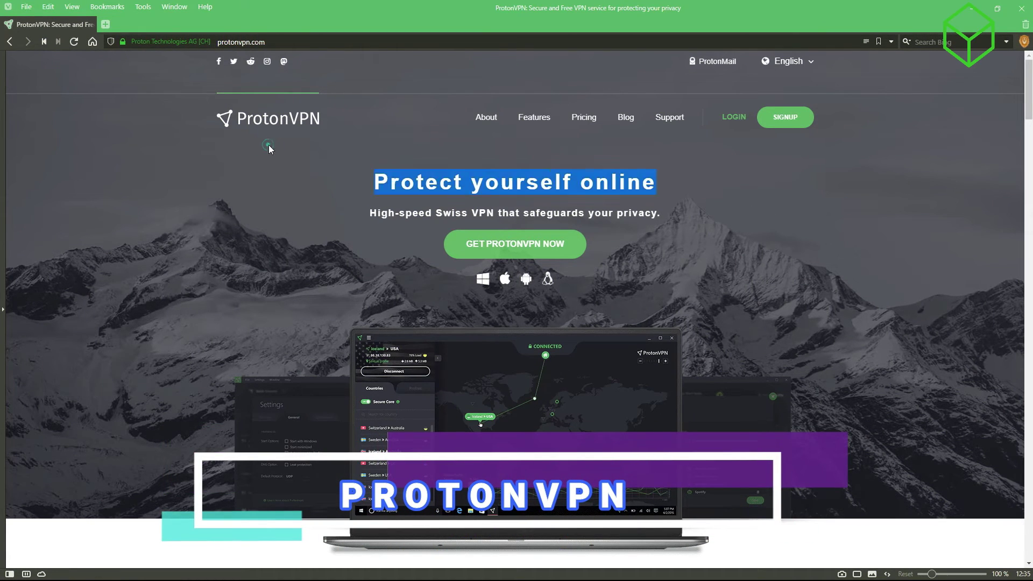
pyautogui.click(283, 148)
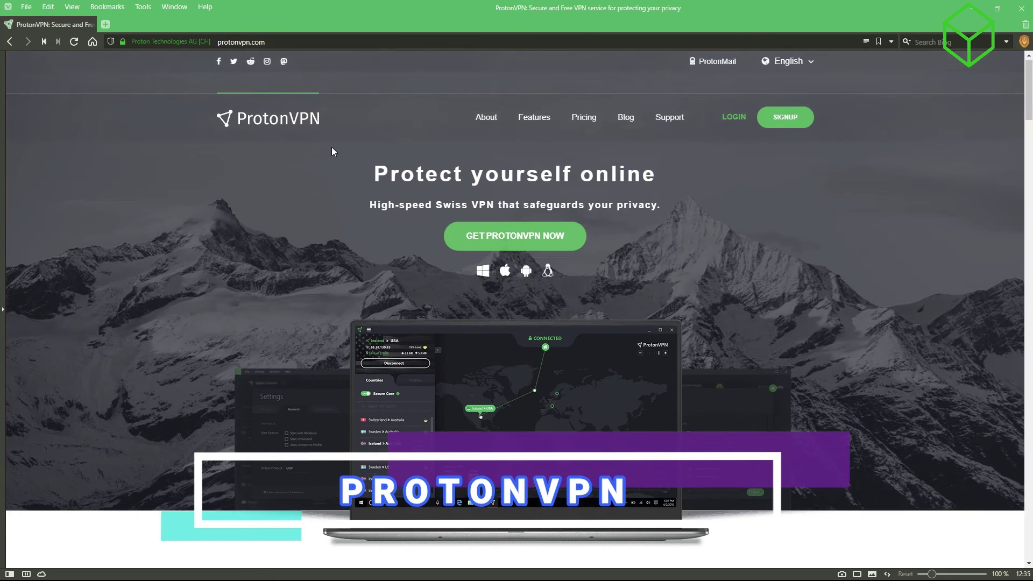
pyautogui.scroll(-3, 331, 151)
pyautogui.scroll(-2, 332, 151)
pyautogui.scroll(-2, 332, 151)
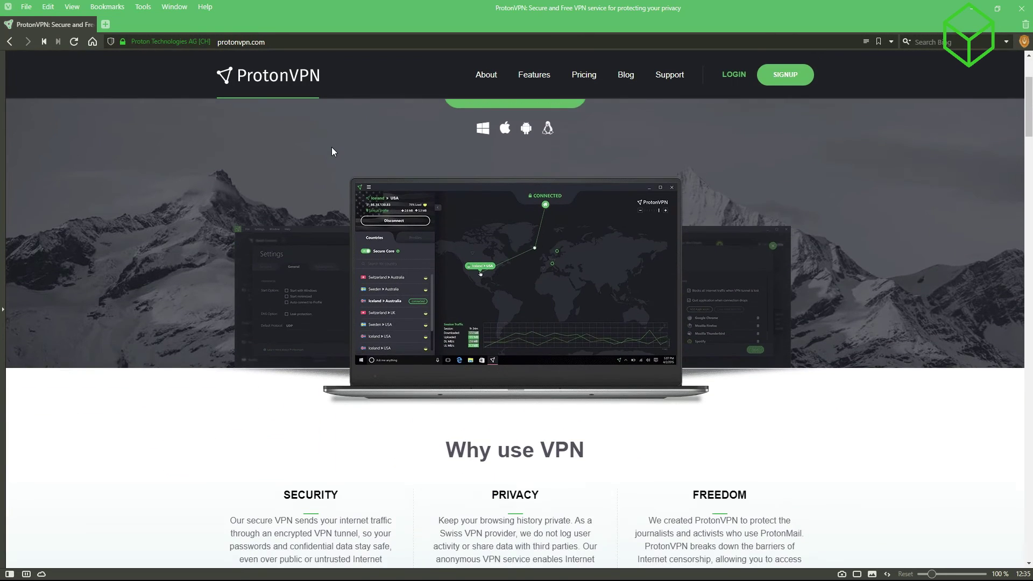
pyautogui.scroll(-2, 332, 150)
pyautogui.scroll(-1, 332, 151)
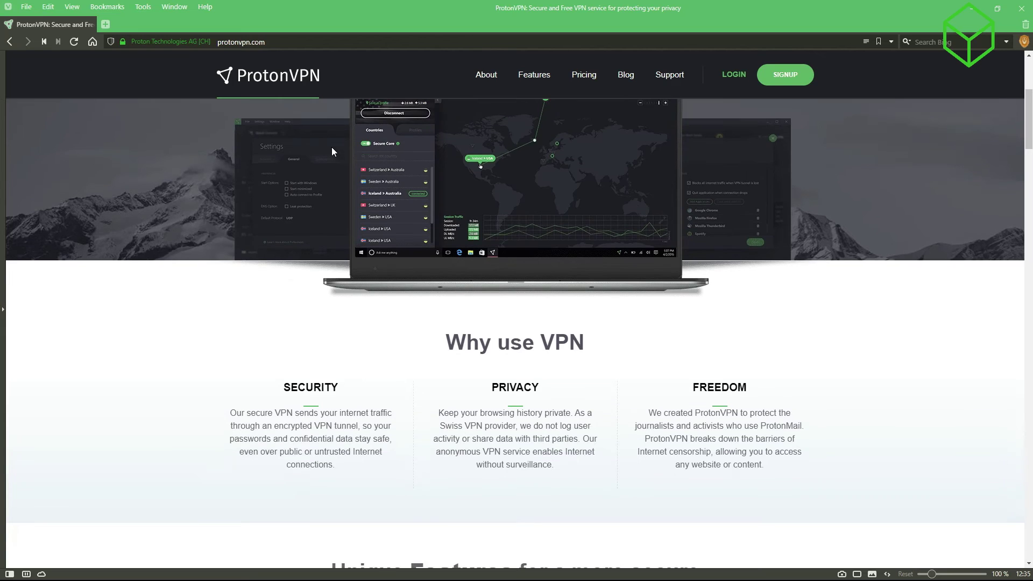
pyautogui.scroll(-1, 332, 152)
pyautogui.scroll(-1, 331, 151)
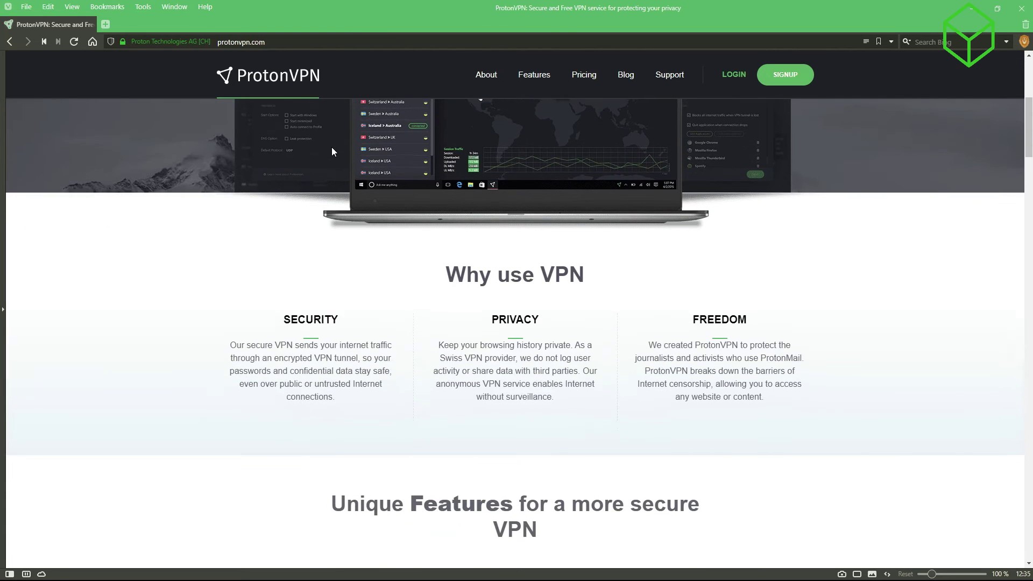
pyautogui.scroll(-1, 332, 151)
pyautogui.scroll(-1, 332, 151)
pyautogui.scroll(-1, 333, 152)
pyautogui.scroll(-1, 331, 151)
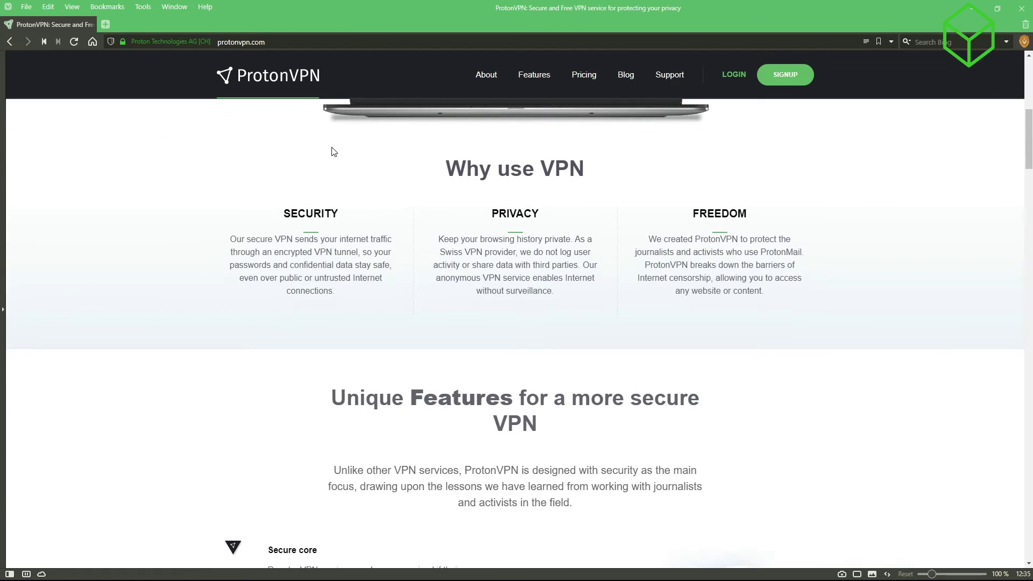
pyautogui.scroll(-1, 332, 151)
pyautogui.scroll(-1, 332, 151)
pyautogui.scroll(-1, 332, 151)
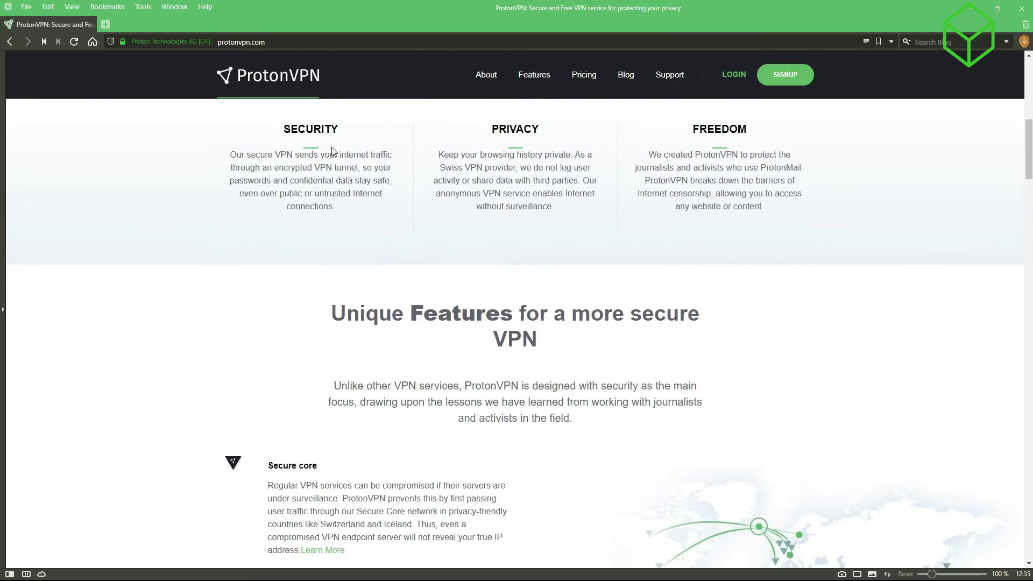
pyautogui.scroll(-1, 332, 151)
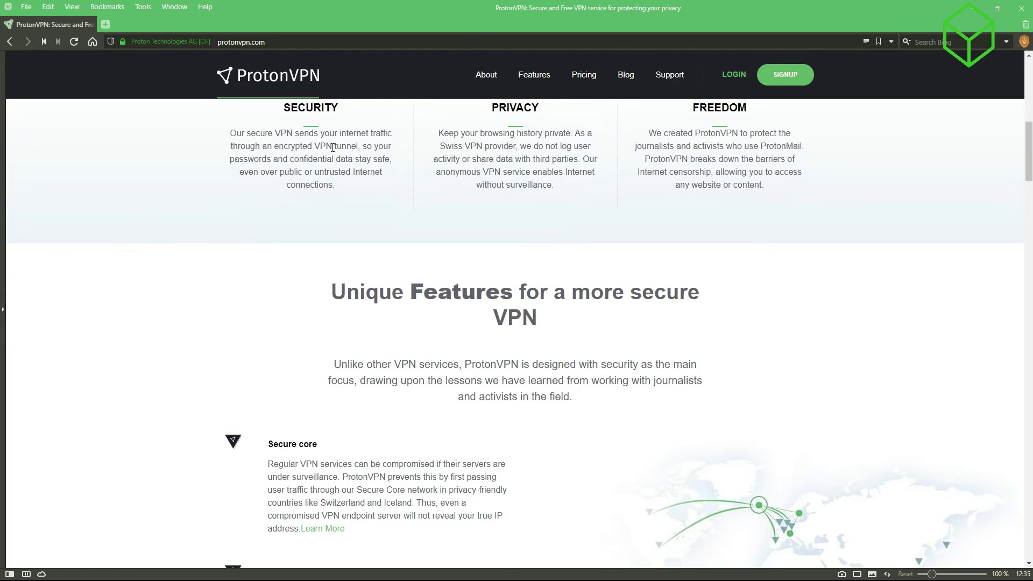
pyautogui.scroll(-1, 332, 151)
pyautogui.scroll(-1, 331, 151)
pyautogui.scroll(-1, 331, 151)
pyautogui.scroll(-1, 332, 151)
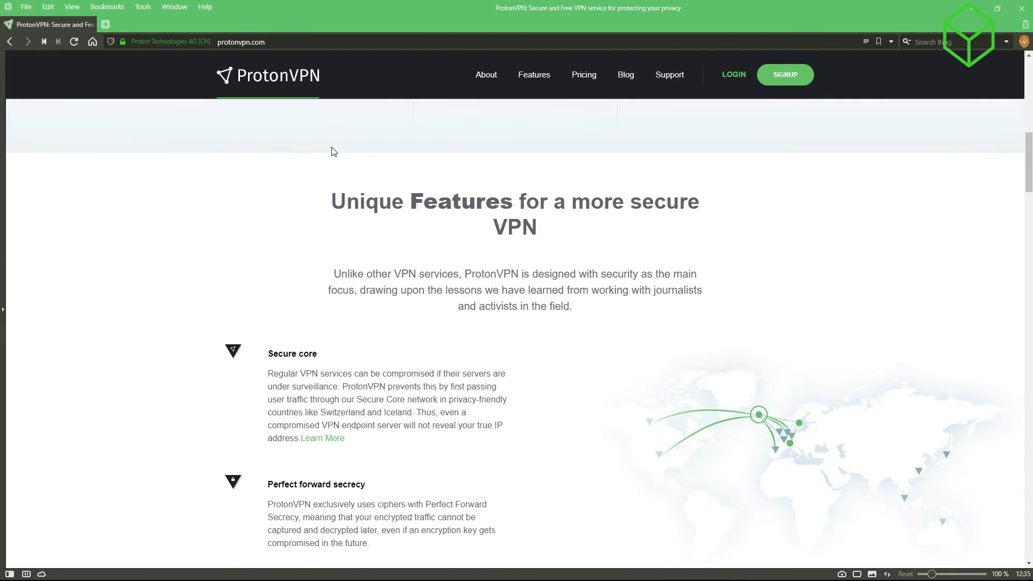
pyautogui.scroll(-1, 331, 152)
pyautogui.scroll(-1, 332, 152)
pyautogui.scroll(-1, 332, 151)
pyautogui.scroll(-1, 331, 152)
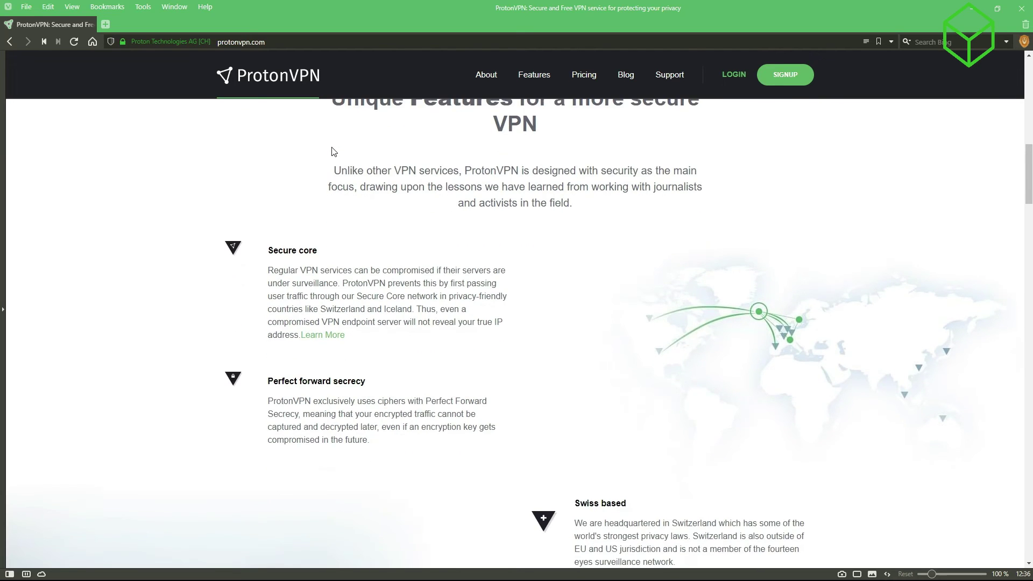
pyautogui.scroll(-1, 332, 151)
pyautogui.scroll(-1, 332, 152)
pyautogui.scroll(-1, 331, 150)
pyautogui.scroll(-1, 332, 151)
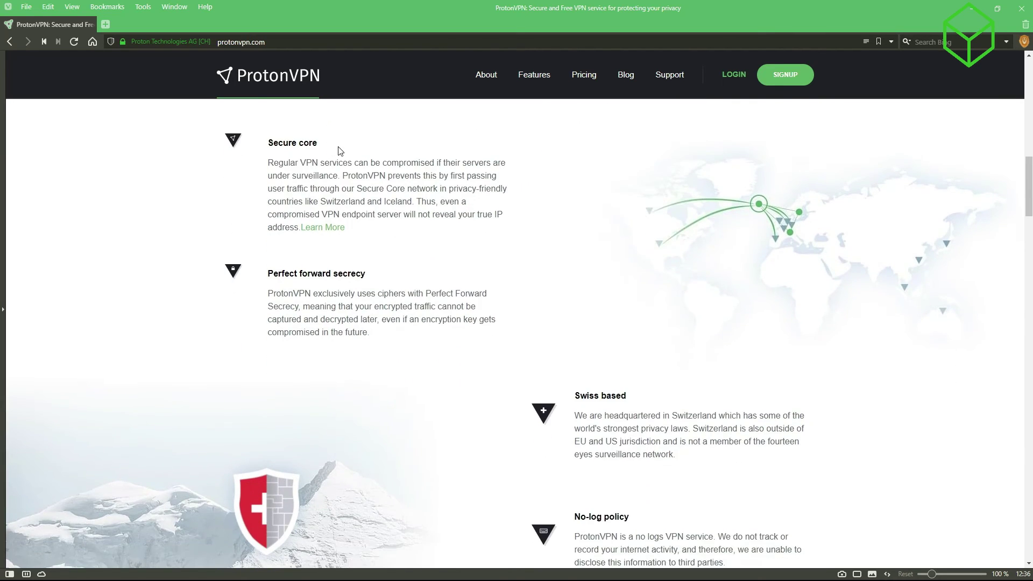
pyautogui.scroll(-1, 332, 151)
pyautogui.scroll(-1, 526, 323)
pyautogui.scroll(-1, 615, 502)
pyautogui.scroll(-1, 615, 501)
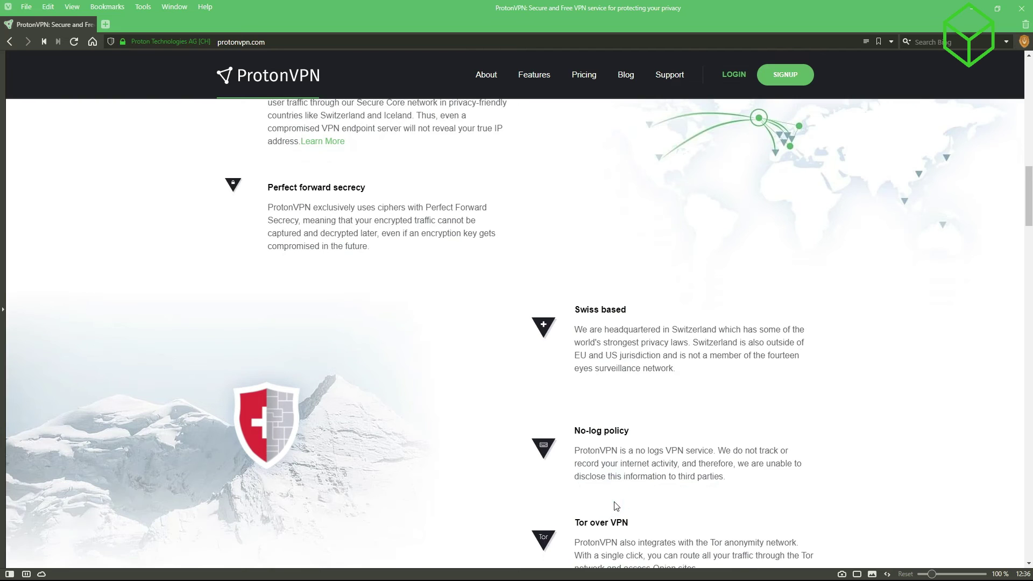
pyautogui.scroll(-1, 615, 502)
pyautogui.scroll(-1, 614, 484)
pyautogui.scroll(-1, 618, 478)
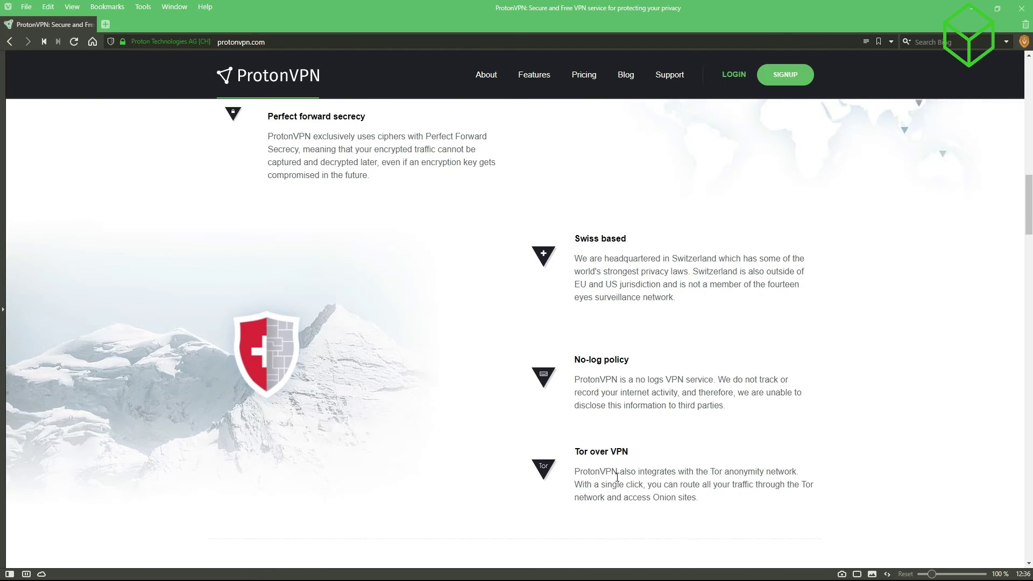
pyautogui.scroll(-1, 618, 479)
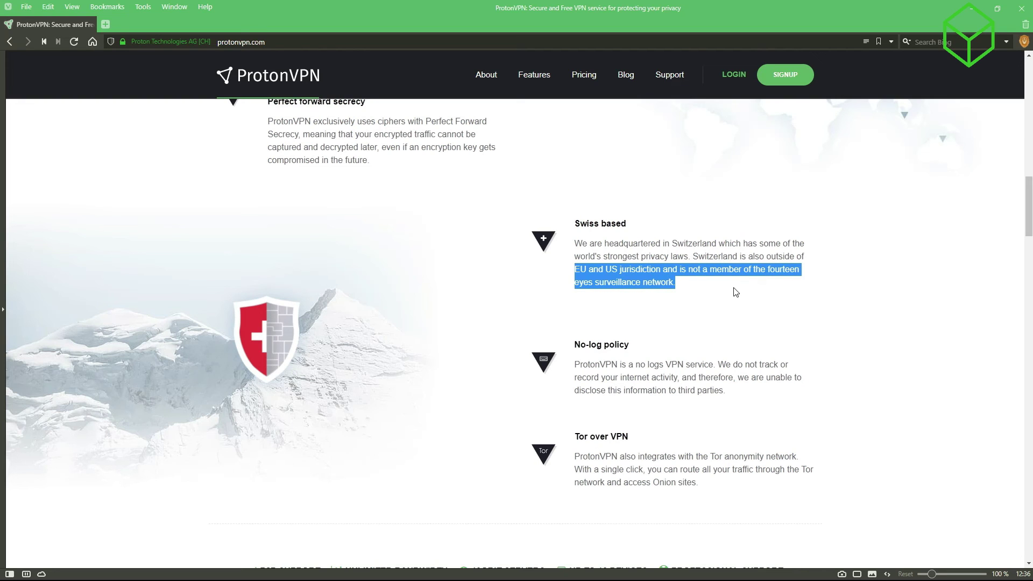
# Step: Highlight then deselect the Swiss privacy-law phrase, scrolling on to Global server network
pyautogui.moveTo(806, 257); pyautogui.dragTo(667, 261)
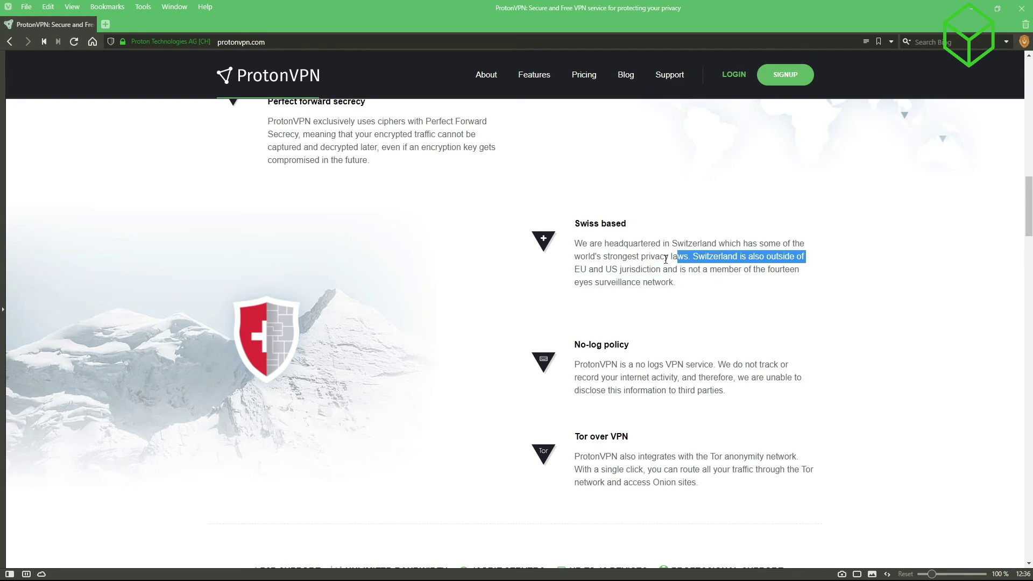
pyautogui.click(576, 272)
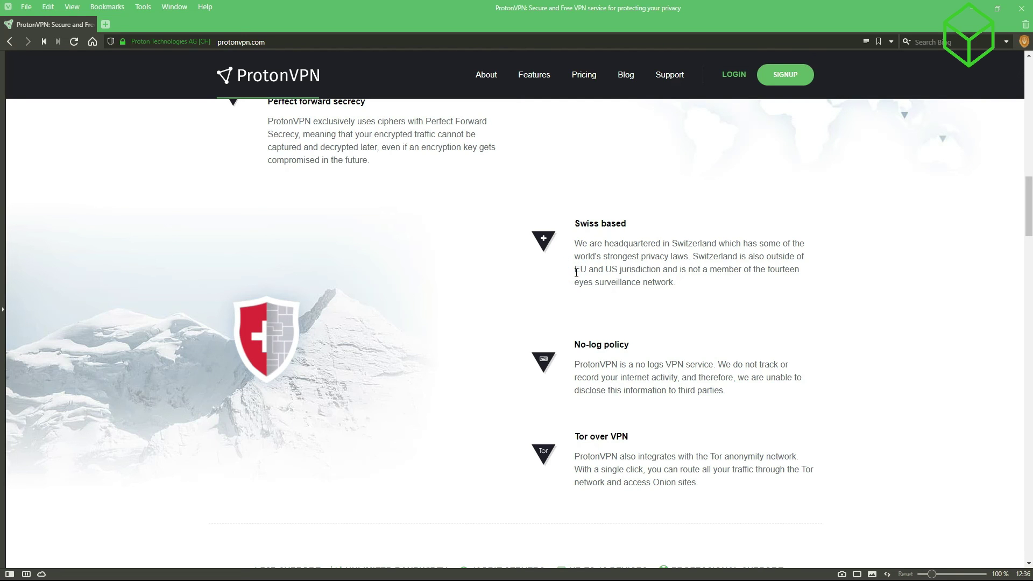
pyautogui.scroll(-5, 577, 273)
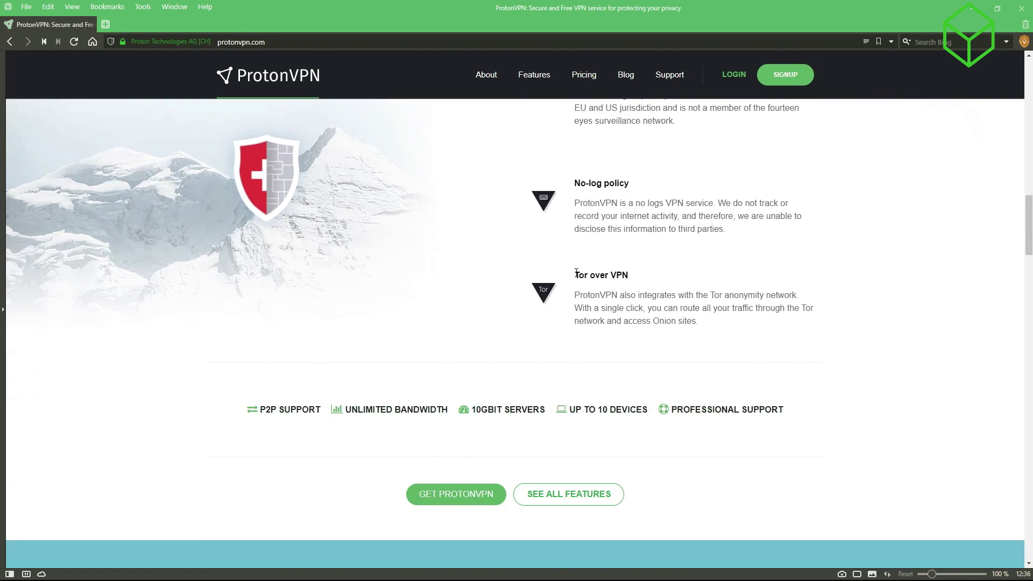
pyautogui.scroll(-5, 576, 272)
pyautogui.scroll(-2, 577, 272)
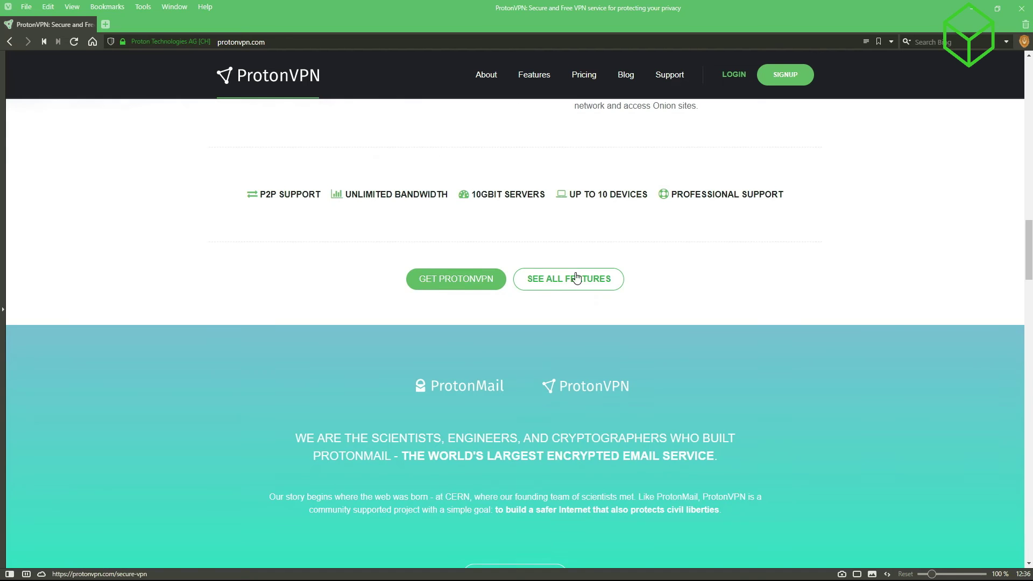
pyautogui.scroll(-2, 577, 272)
pyautogui.scroll(-2, 577, 273)
pyautogui.scroll(-2, 576, 273)
pyautogui.scroll(-2, 575, 272)
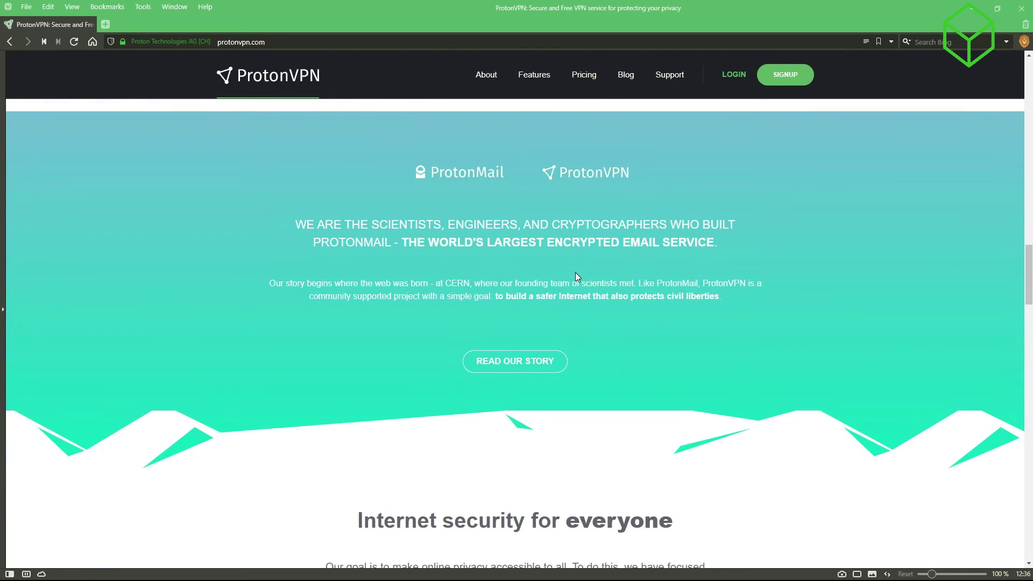
pyautogui.scroll(-2, 576, 272)
pyautogui.scroll(-2, 575, 272)
pyautogui.scroll(-1, 576, 272)
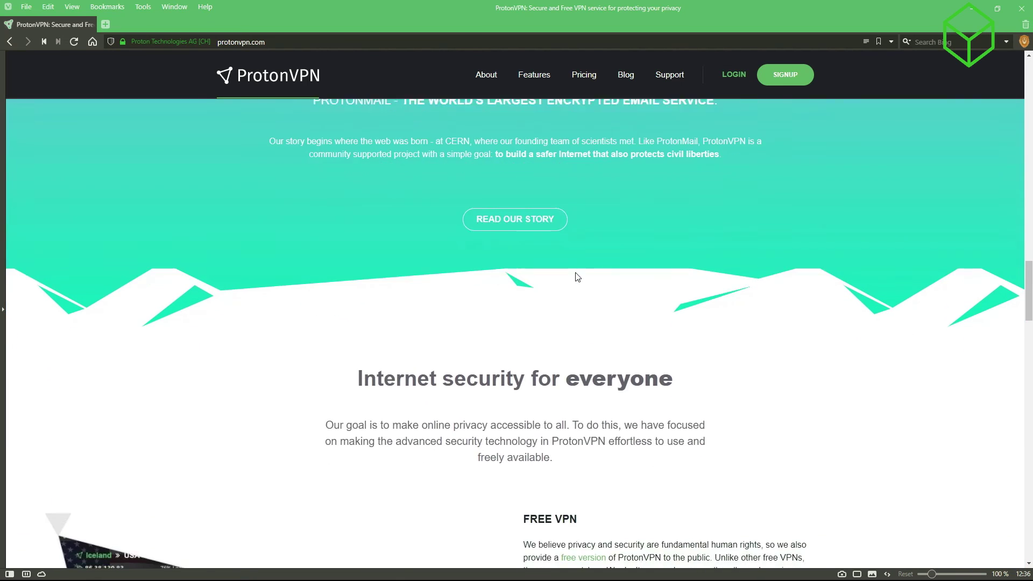
pyautogui.scroll(-1, 576, 273)
pyautogui.scroll(-1, 576, 273)
pyautogui.scroll(-1, 576, 272)
pyautogui.scroll(-1, 576, 277)
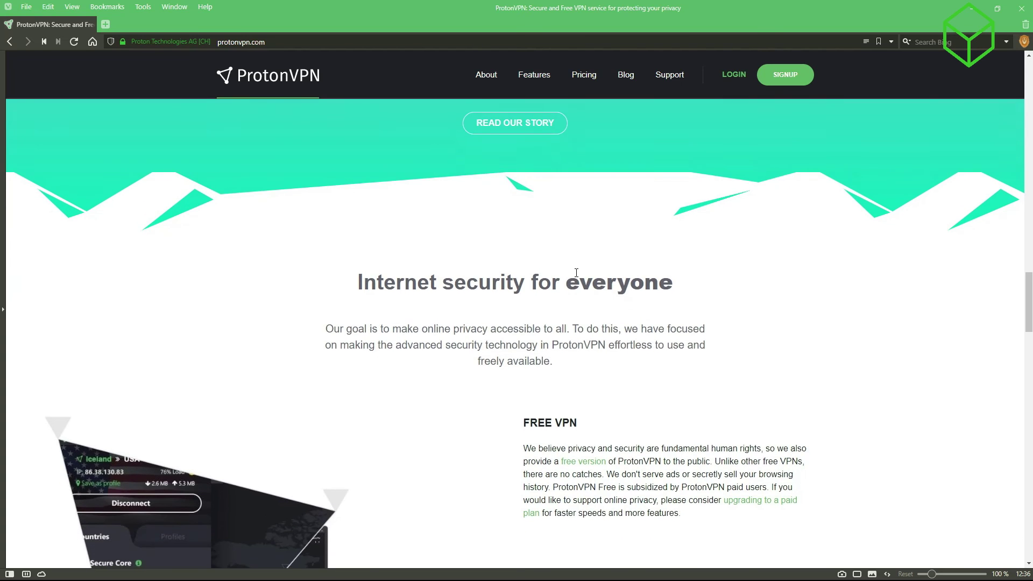
pyautogui.scroll(-1, 577, 277)
pyautogui.scroll(-1, 577, 277)
pyautogui.scroll(-1, 577, 277)
pyautogui.scroll(-1, 577, 276)
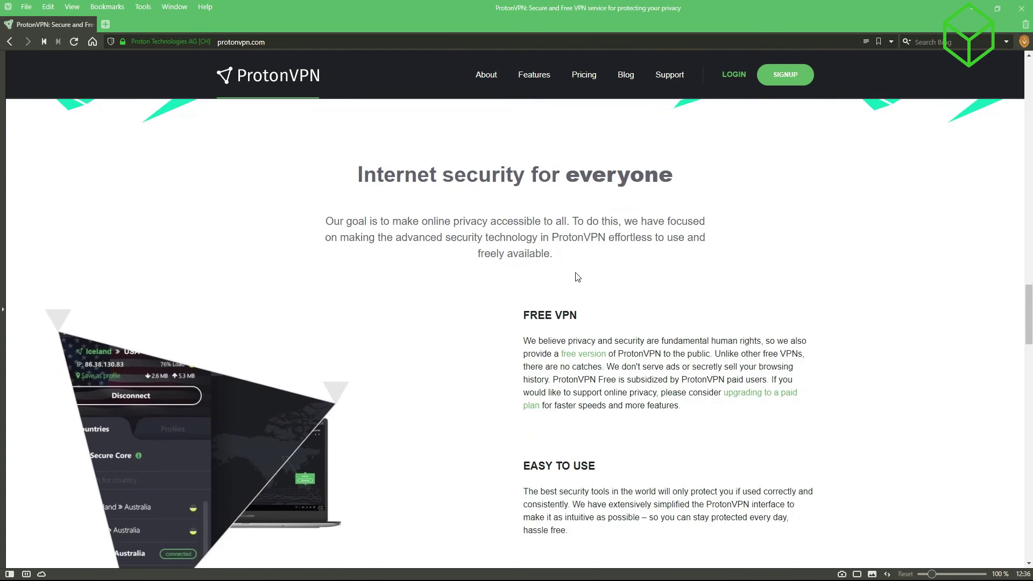
pyautogui.scroll(-1, 577, 276)
pyautogui.scroll(-1, 577, 278)
pyautogui.scroll(-1, 576, 277)
pyautogui.scroll(-1, 576, 277)
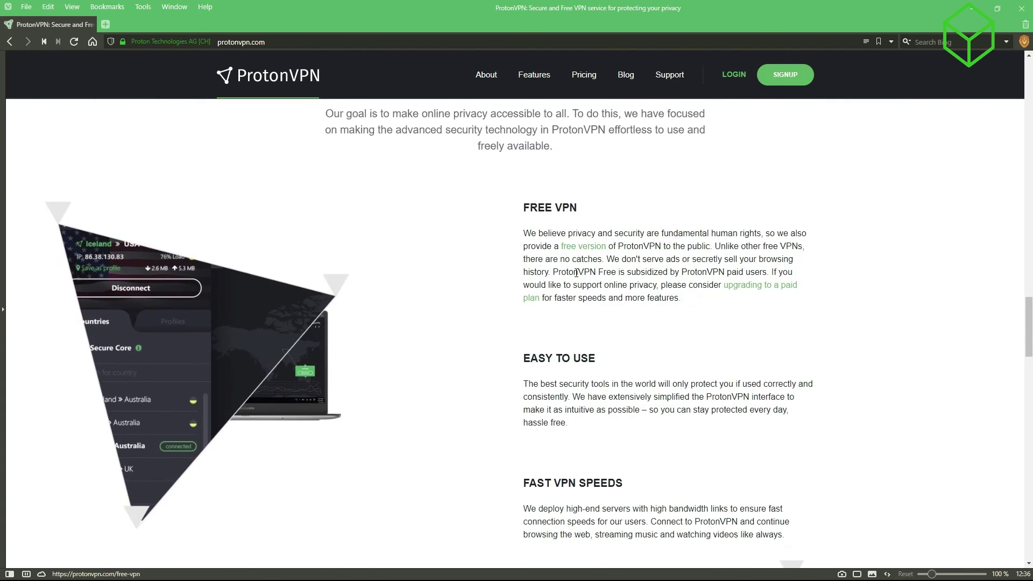
pyautogui.scroll(-1, 577, 277)
pyautogui.scroll(-1, 577, 278)
pyautogui.scroll(-1, 577, 277)
pyautogui.scroll(-1, 577, 277)
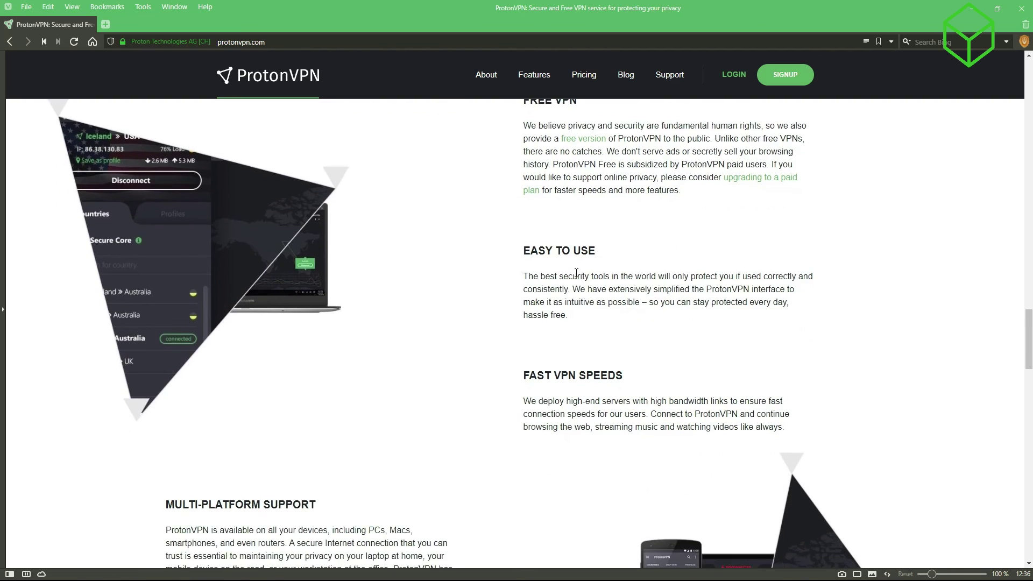
pyautogui.scroll(-1, 576, 277)
pyautogui.scroll(-1, 576, 277)
pyautogui.scroll(-1, 577, 277)
pyautogui.scroll(-1, 577, 277)
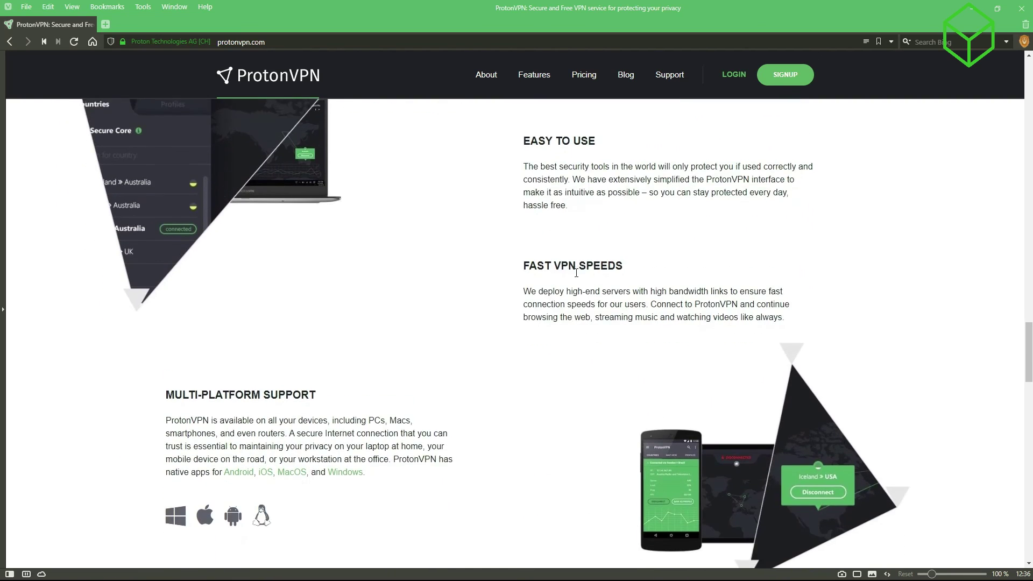
pyautogui.scroll(-1, 576, 277)
pyautogui.scroll(-1, 577, 278)
pyautogui.scroll(-1, 576, 277)
pyautogui.scroll(-1, 576, 277)
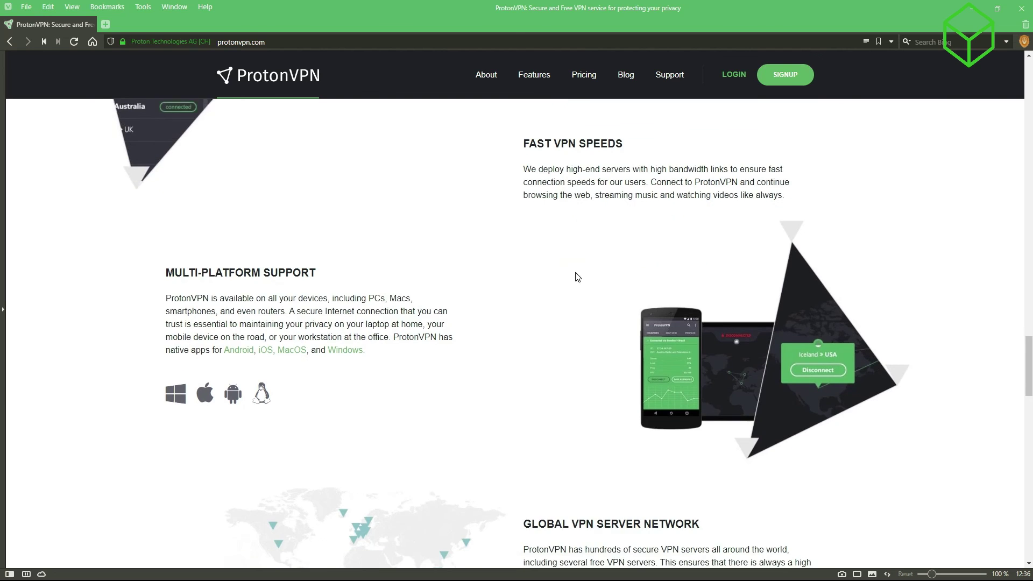
pyautogui.scroll(-1, 576, 276)
pyautogui.scroll(-1, 576, 278)
pyautogui.scroll(-1, 577, 277)
pyautogui.scroll(-1, 577, 277)
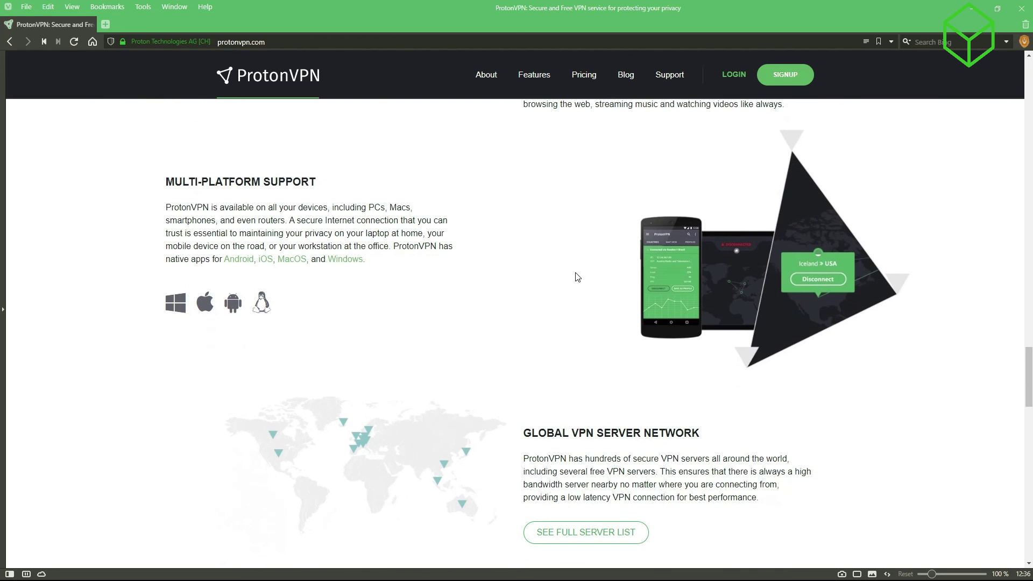